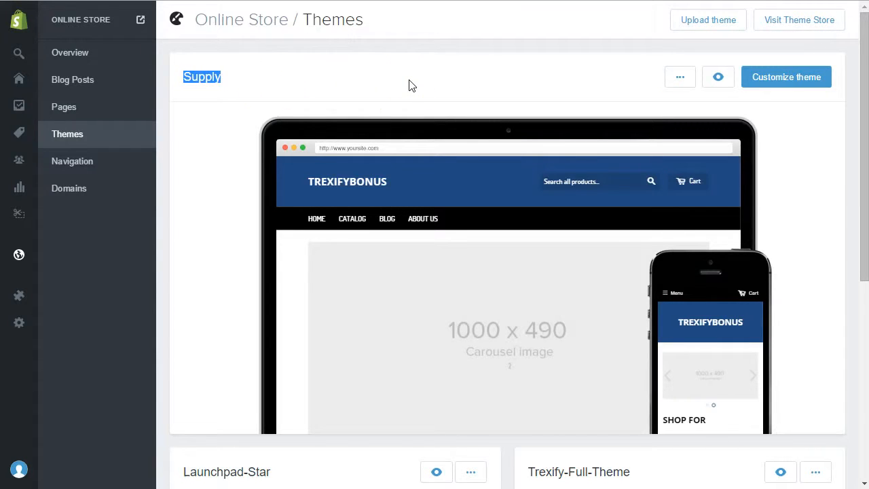
Step: Open the Supply theme for customization, apply the Soft Green preset and check the home page preview
left_click(814, 80)
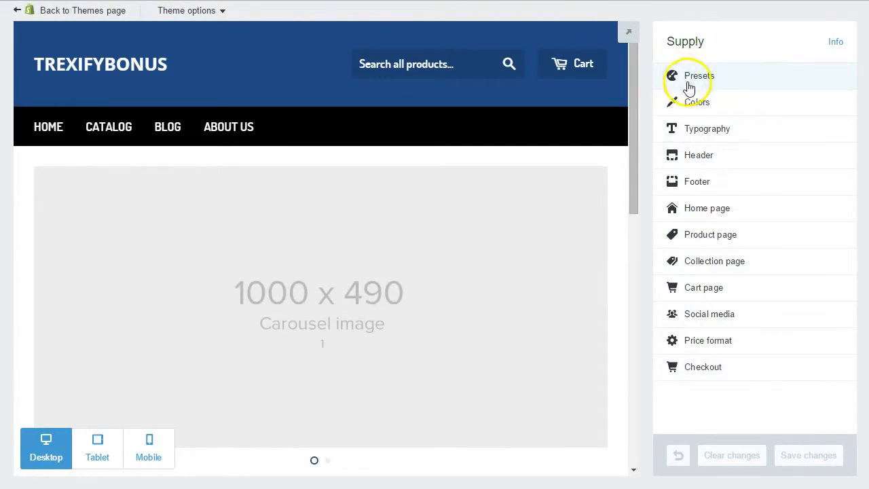
left_click_drag(629, 136, 635, 98)
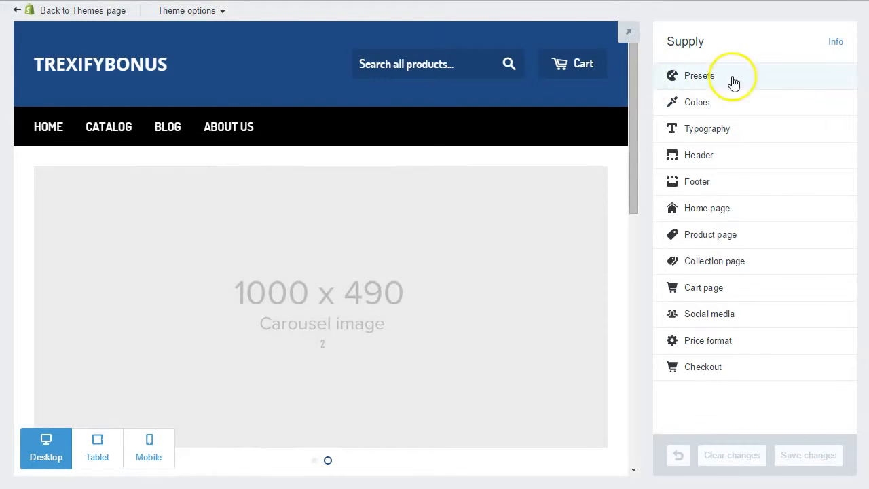
left_click(706, 82)
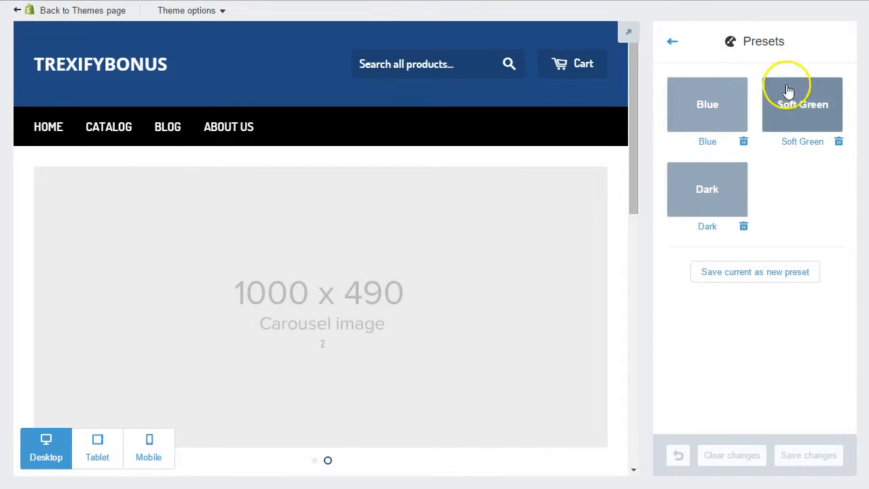
left_click(797, 113)
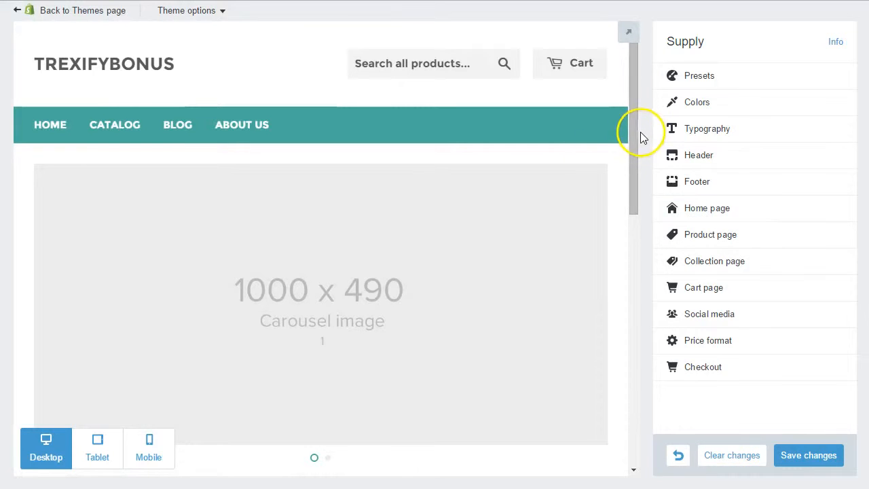
left_click_drag(633, 129, 611, 119)
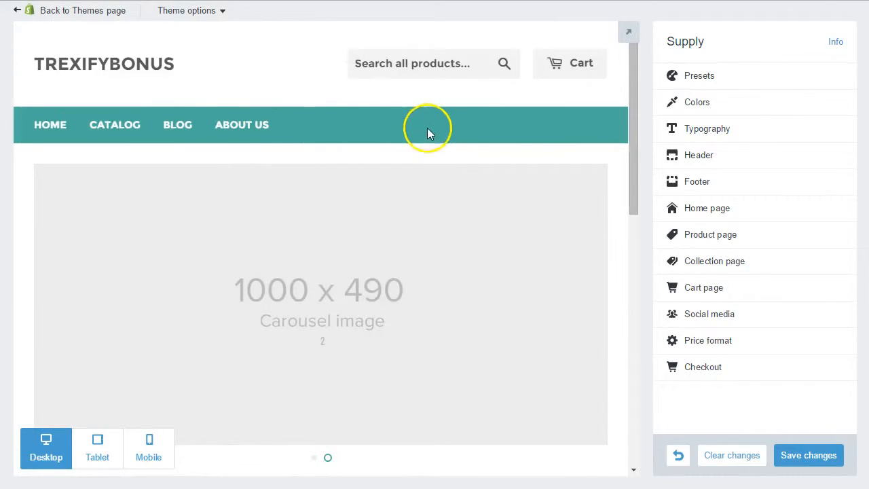
scroll(565, 189, "down", 5)
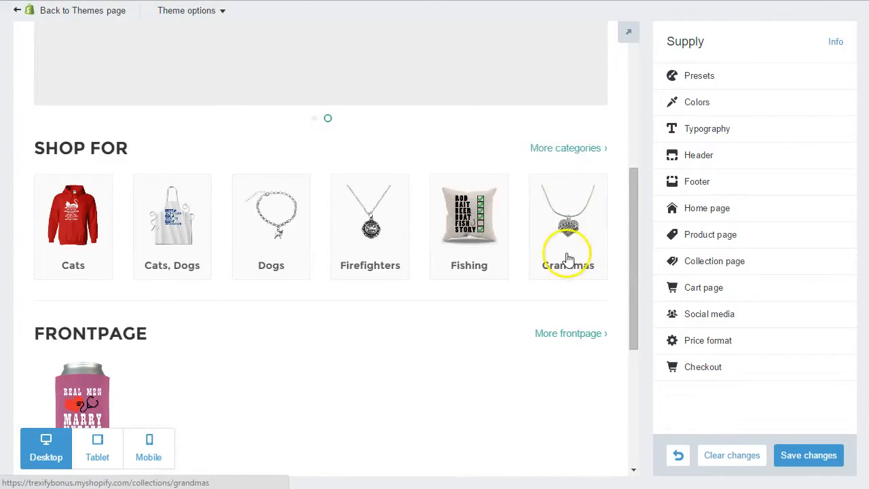
scroll(564, 252, "up", 5)
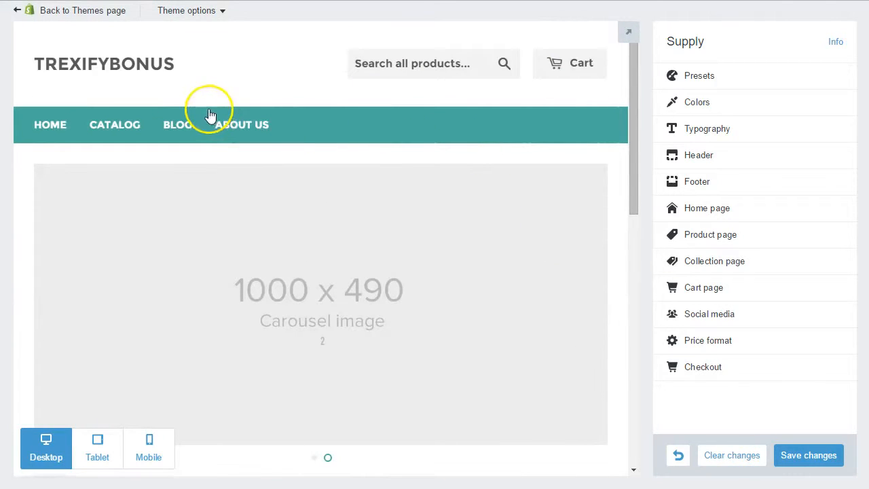
Step: Apply the Dark preset without saving the current settings and check the home page preview
left_click(710, 81)
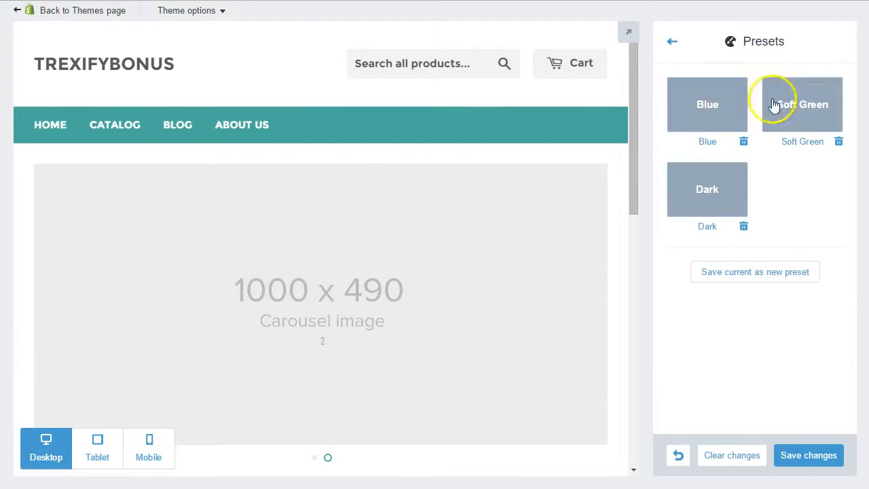
left_click(705, 196)
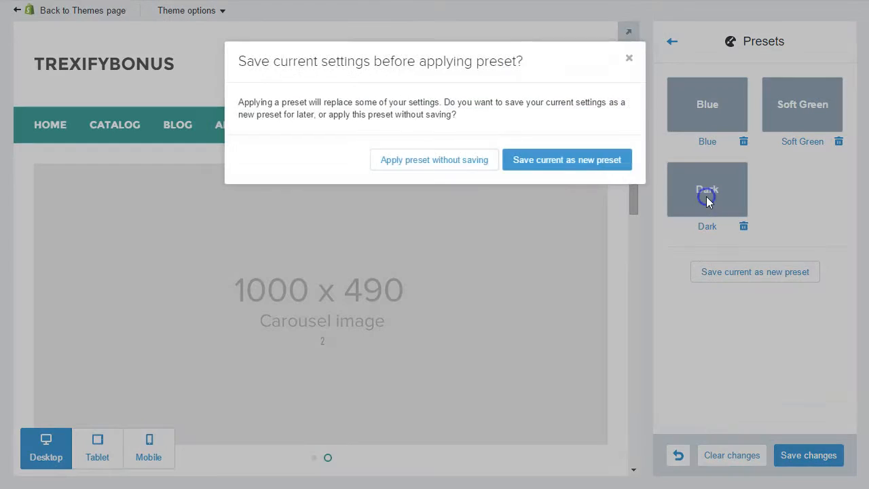
left_click(457, 165)
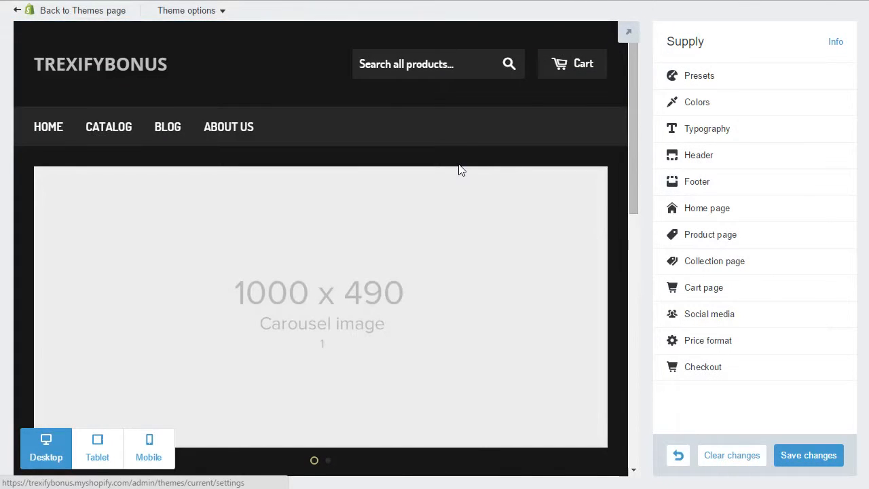
scroll(475, 170, "down", 8)
scroll(483, 180, "up", 5)
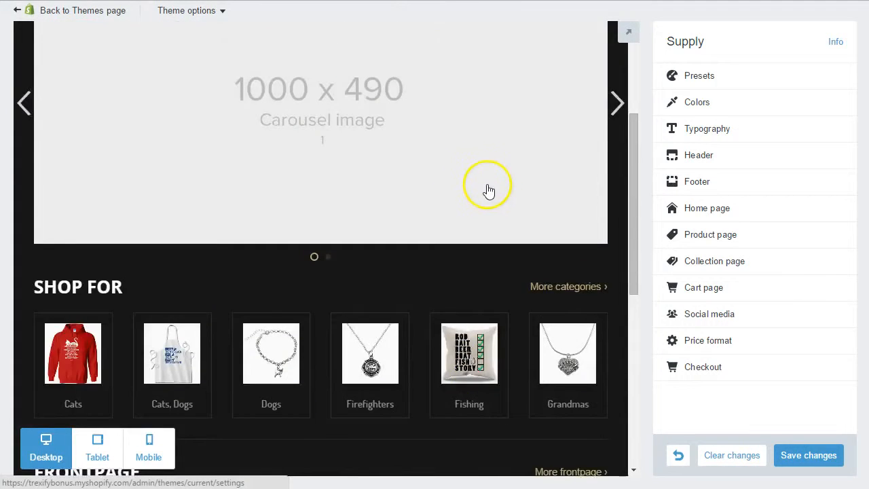
scroll(490, 192, "up", 3)
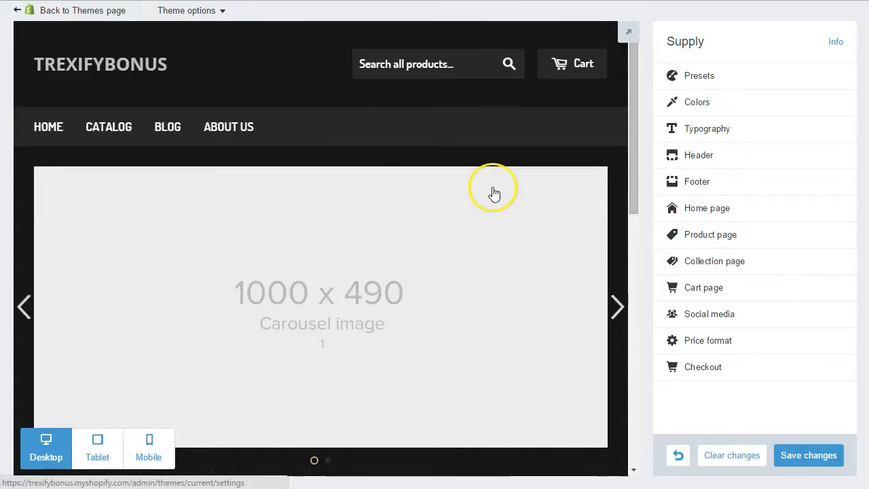
Step: Switch the theme back to the Soft Green preset without saving the current settings, and review the home page
left_click(706, 80)
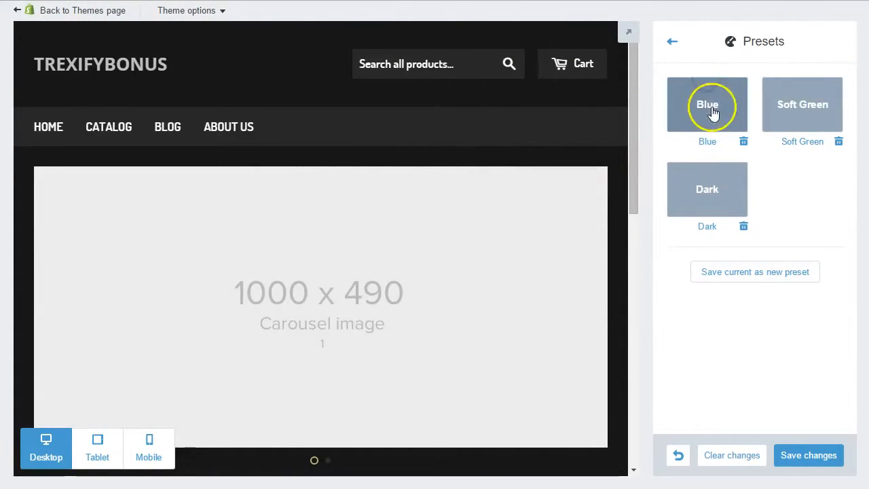
left_click(798, 110)
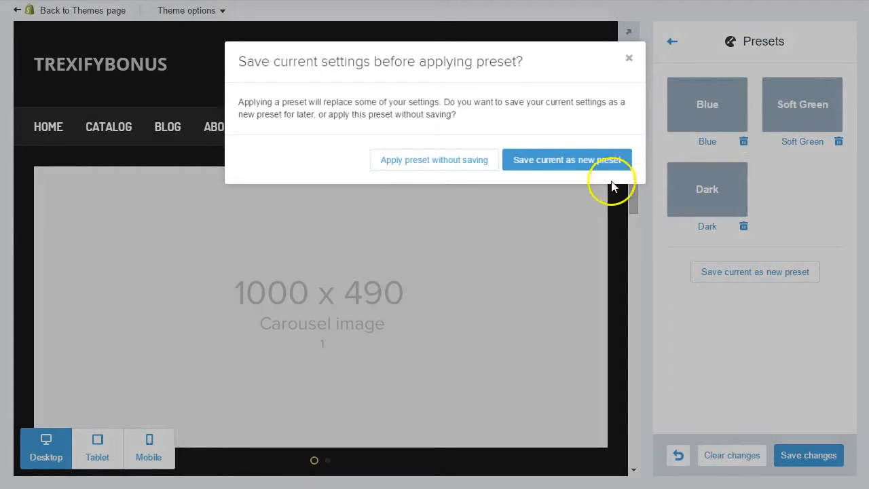
left_click(465, 162)
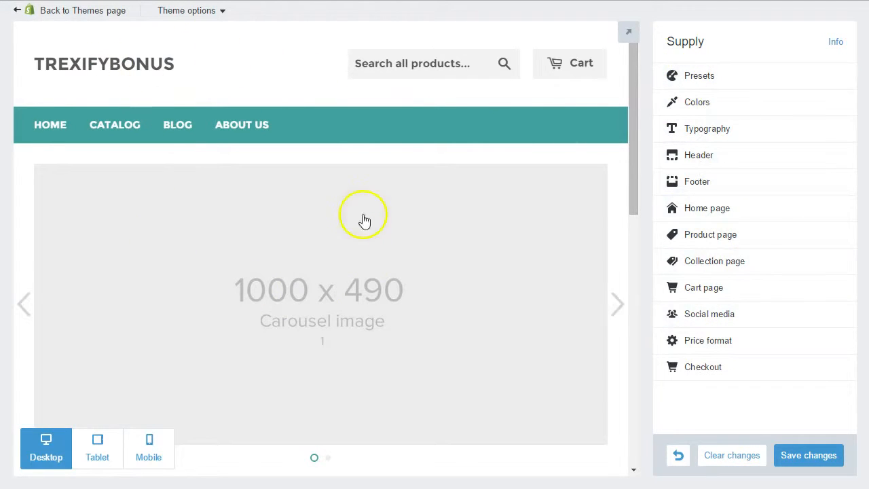
scroll(330, 116, "down", 6)
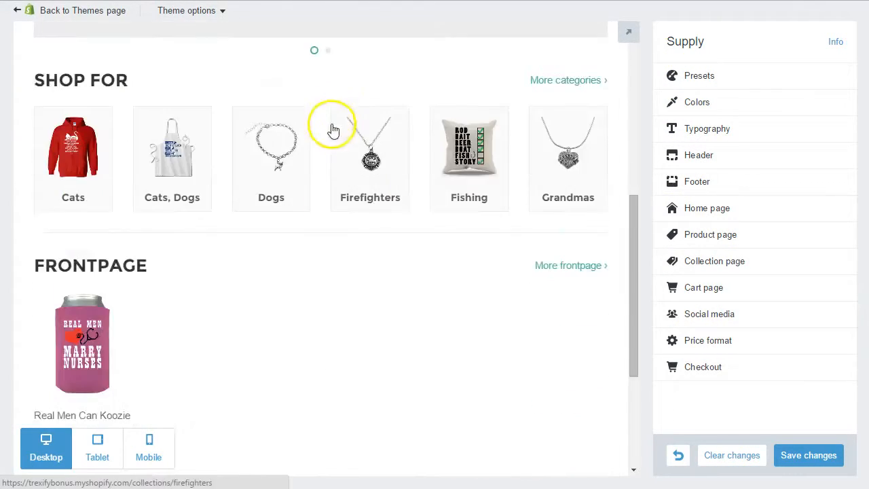
scroll(333, 129, "up", 6)
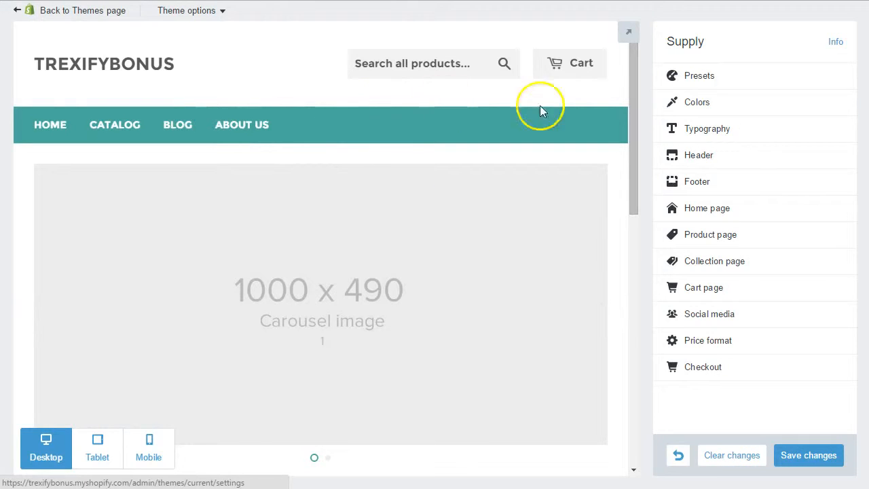
Step: Open the theme's Colors settings and look through the General and Header color options
left_click(704, 103)
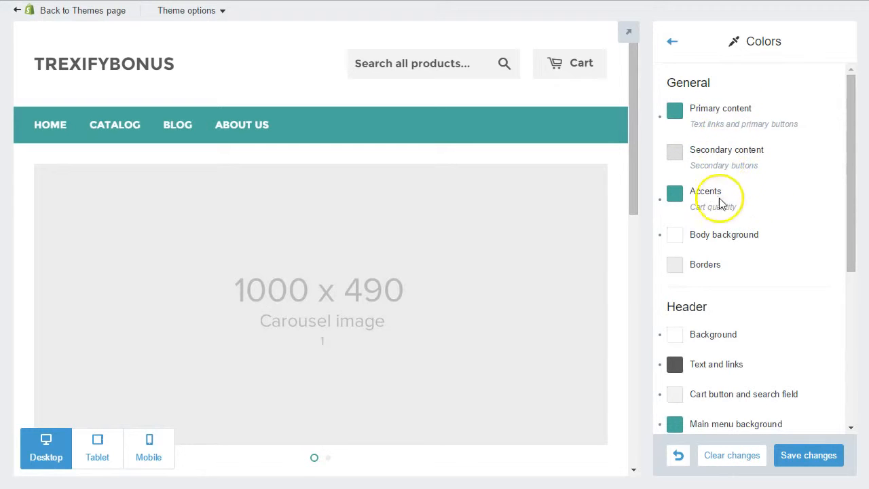
left_click_drag(848, 194, 848, 159)
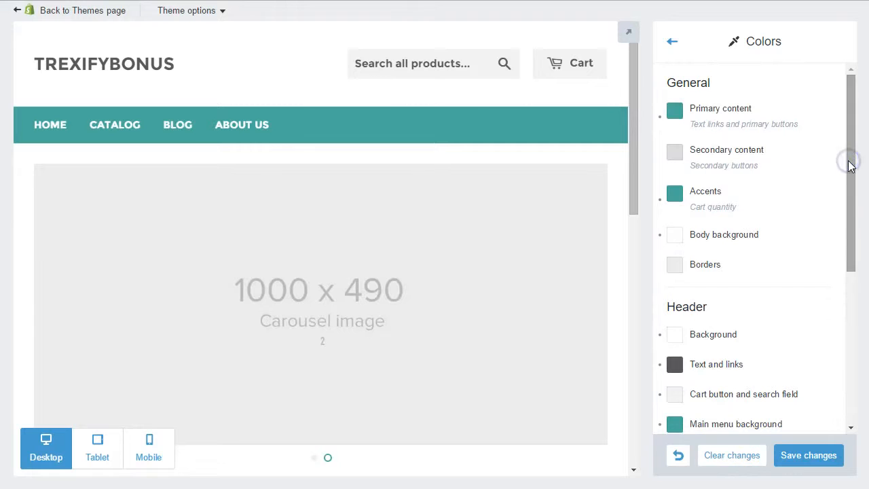
scroll(837, 161, "down", 1)
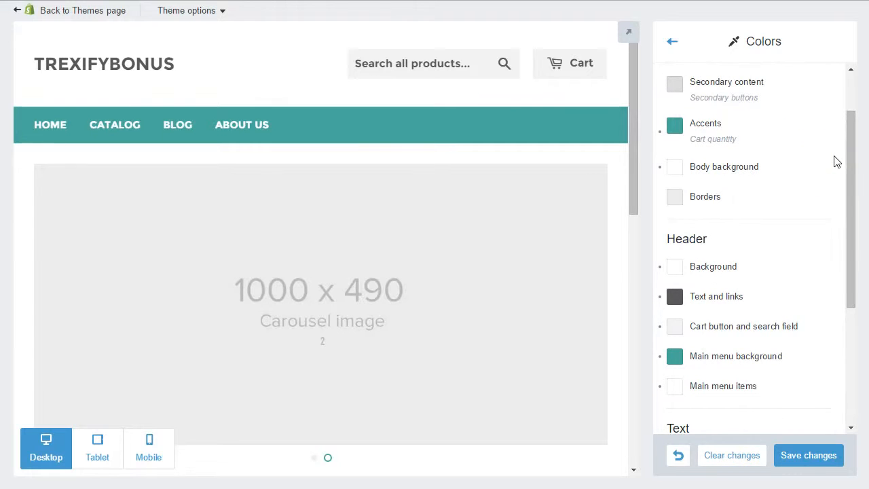
scroll(832, 161, "up", 1)
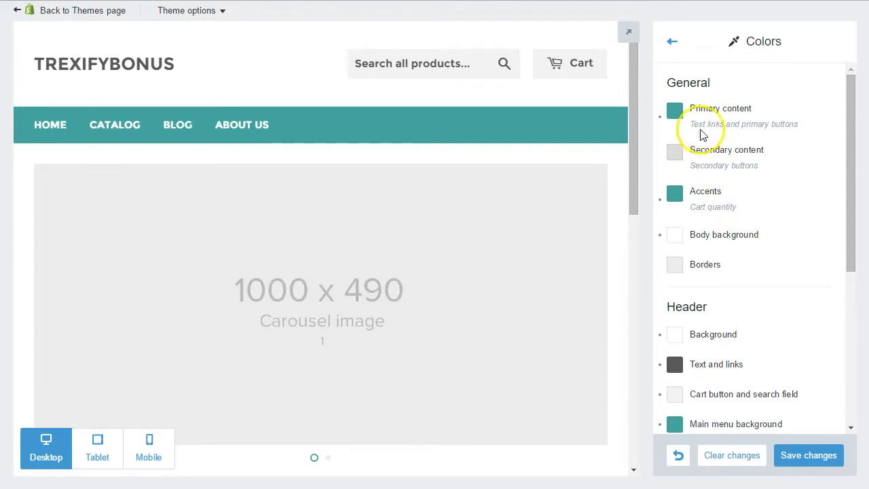
Step: Set the Primary content color to purple #7749aa and check it in the home page preview
left_click(674, 110)
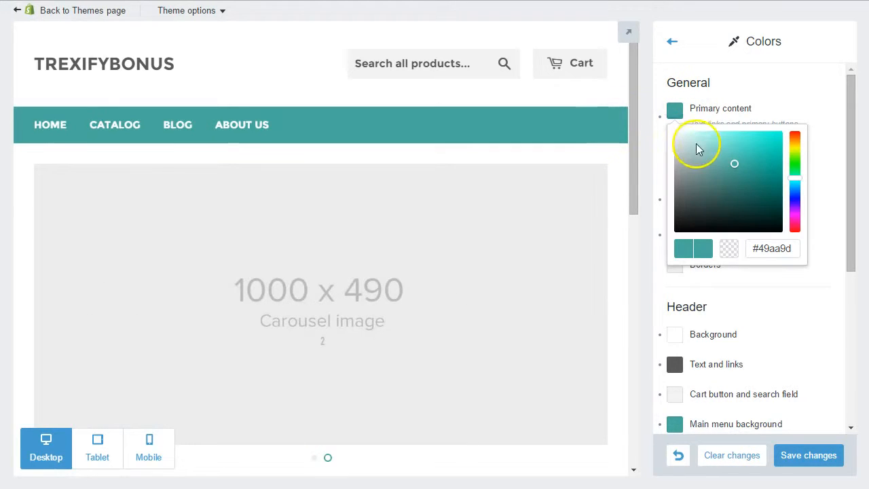
scroll(604, 138, "down", 5)
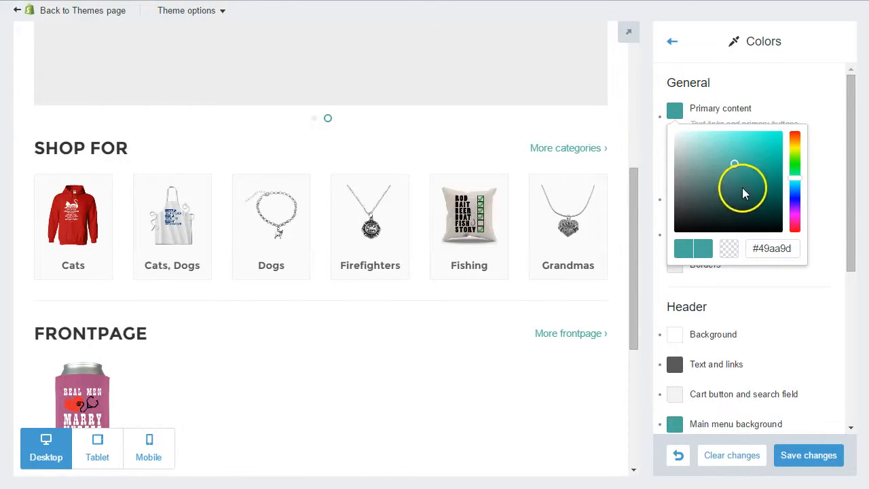
left_click_drag(798, 185, 795, 205)
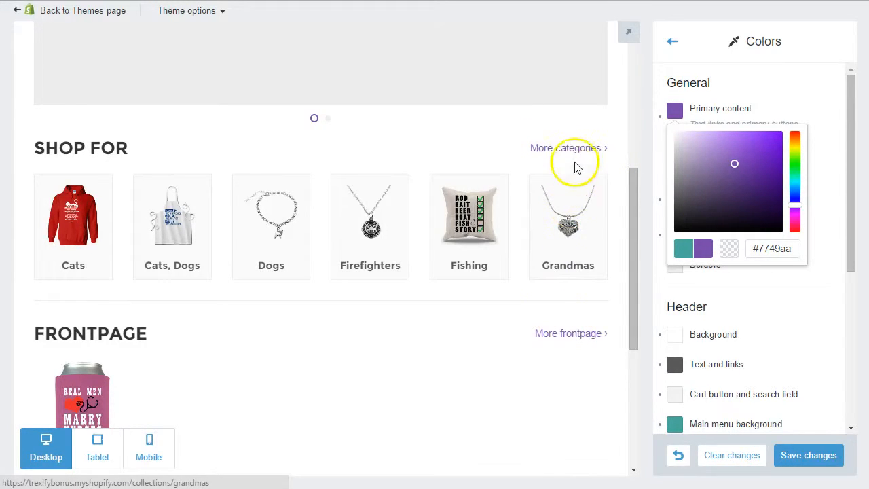
scroll(590, 220, "up", 3)
scroll(476, 230, "up", 2)
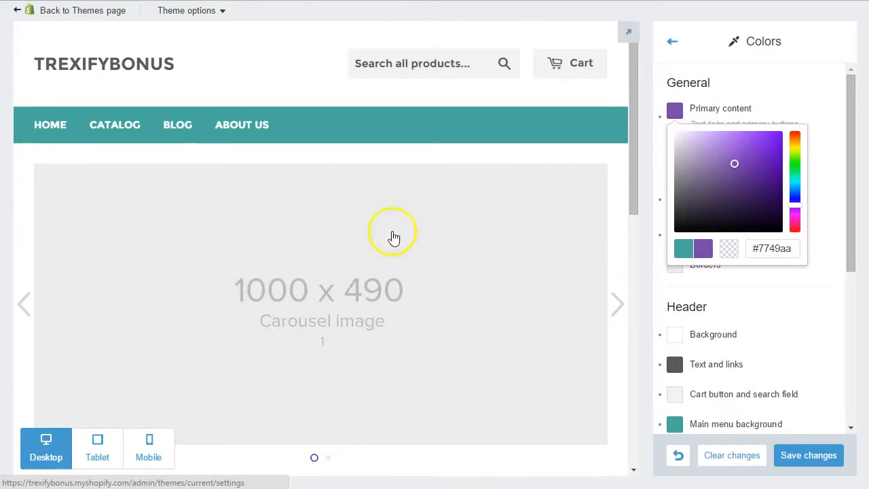
scroll(353, 285, "down", 2)
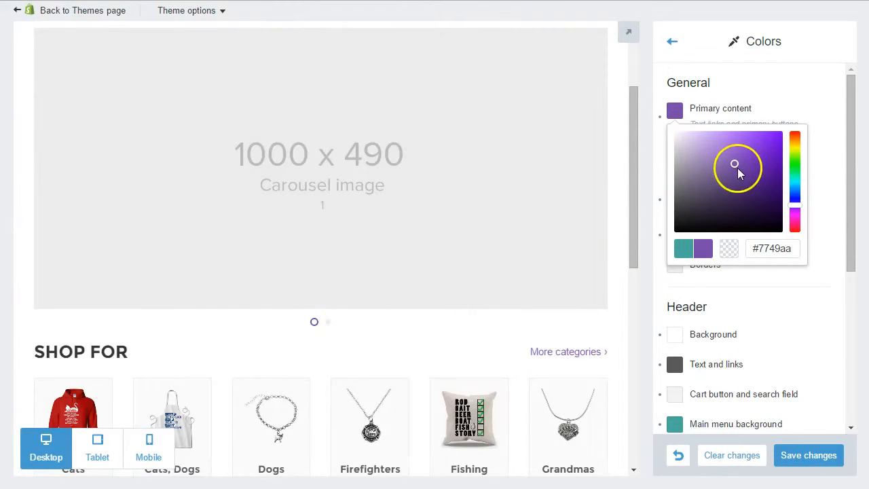
Step: Change the Primary content color to brown #aa7049 by shifting only its hue
left_click_drag(794, 210, 799, 145)
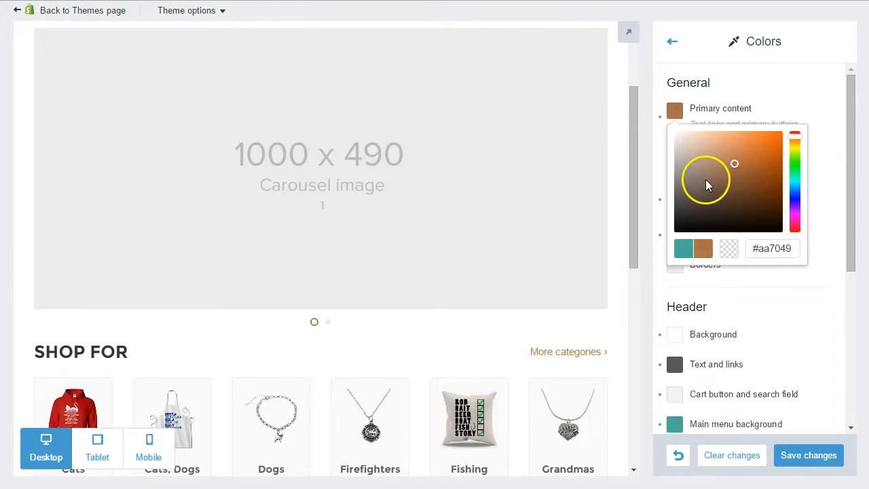
left_click(799, 87)
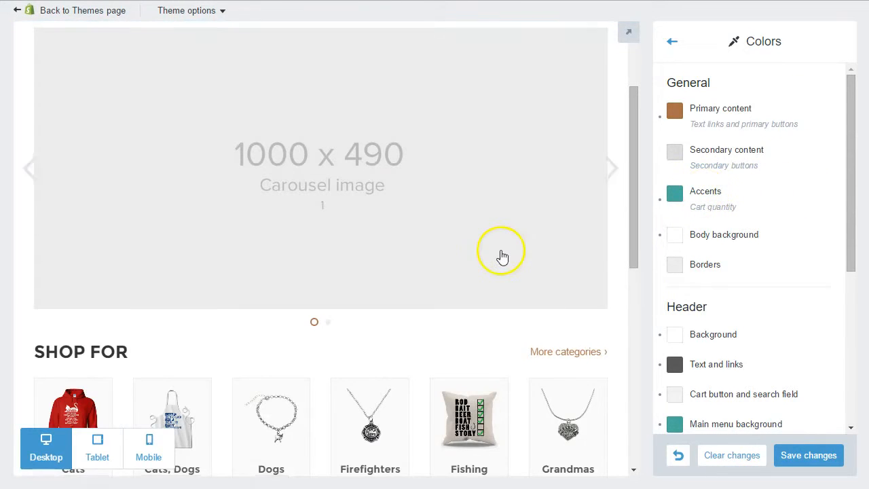
scroll(503, 257, "up", 2)
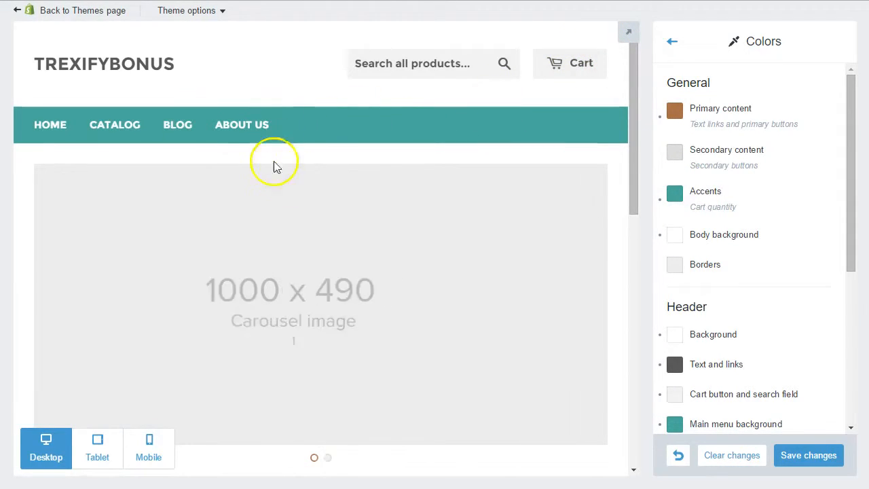
Step: In the store preview, open the Cat Person Necklace from the Cats collection and add it to the cart
scroll(355, 184, "down", 6)
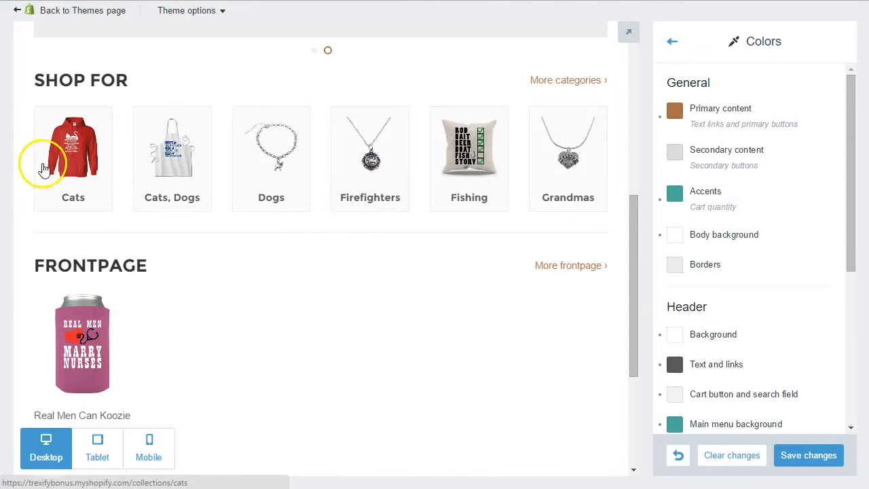
left_click(93, 184)
scroll(253, 233, "down", 3)
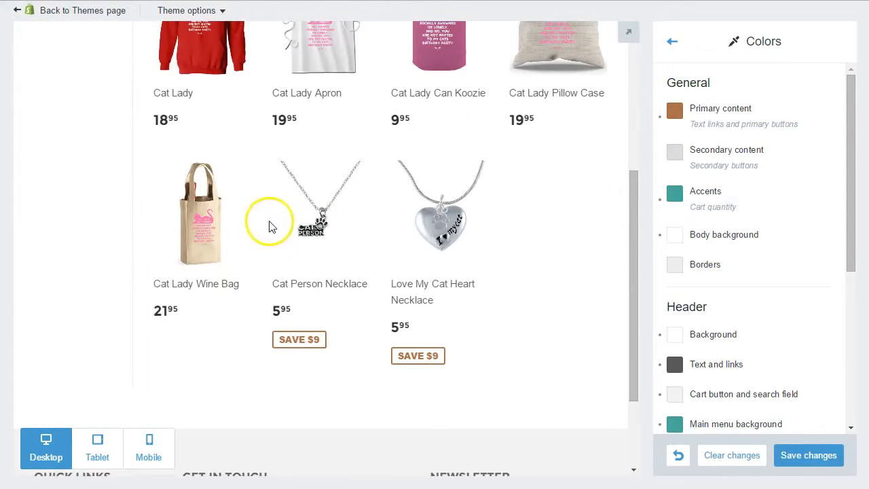
left_click(309, 234)
left_click(313, 307)
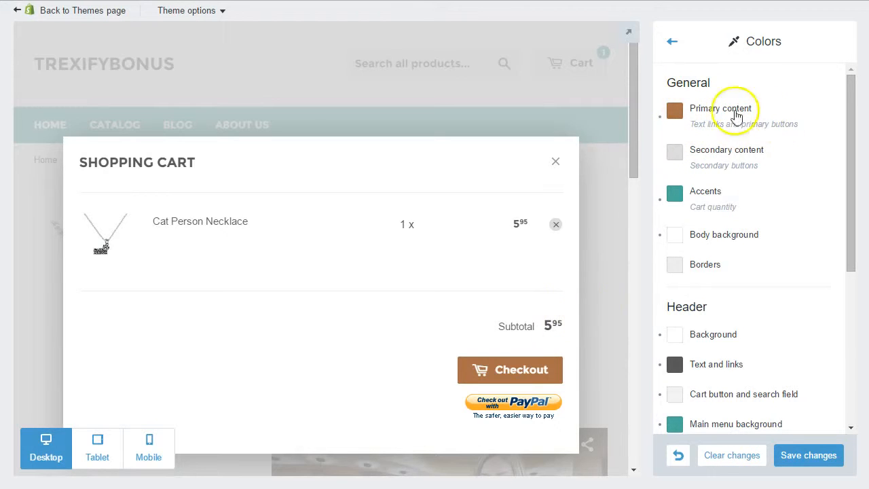
Step: Set the Primary content color to teal by shifting its hue, and close the color picker
left_click(676, 110)
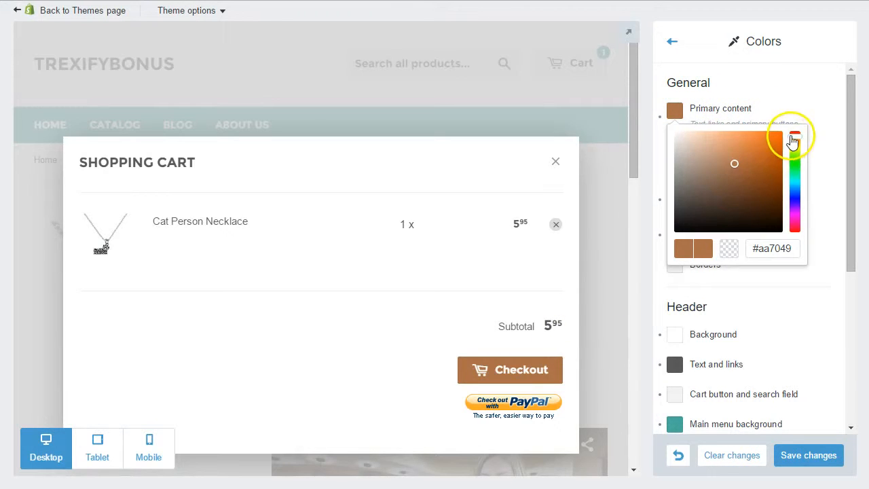
left_click_drag(793, 139, 792, 185)
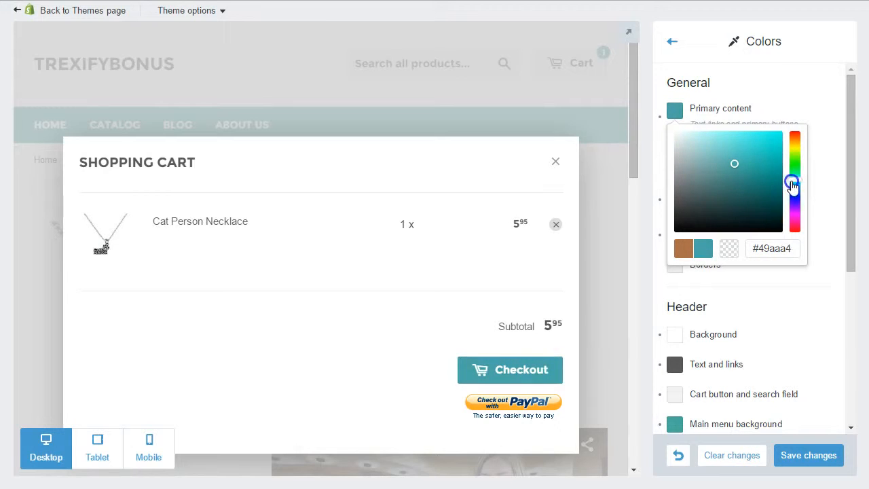
left_click(833, 138)
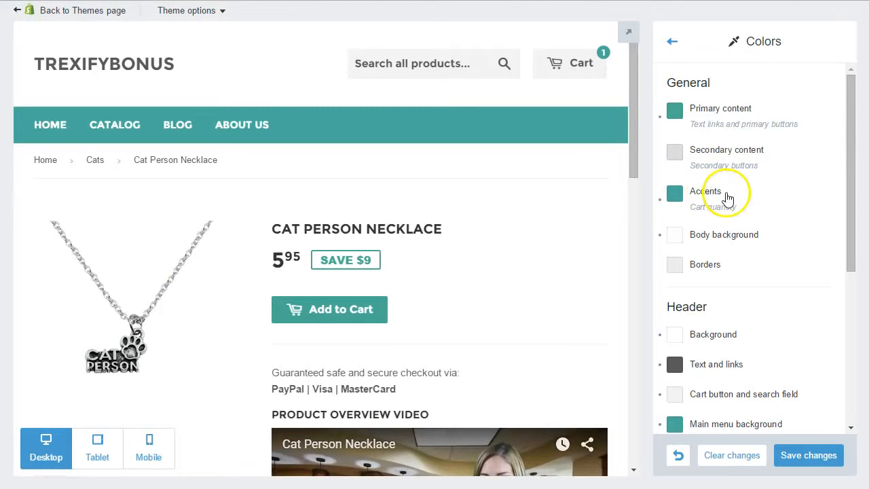
Step: Change the Accents color to bright red #ff0000 and close the color picker
left_click(717, 197)
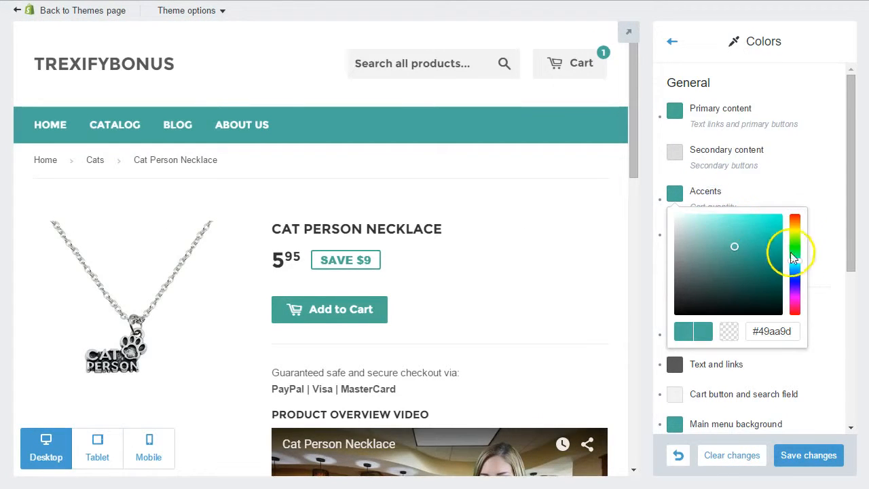
left_click_drag(791, 255, 795, 233)
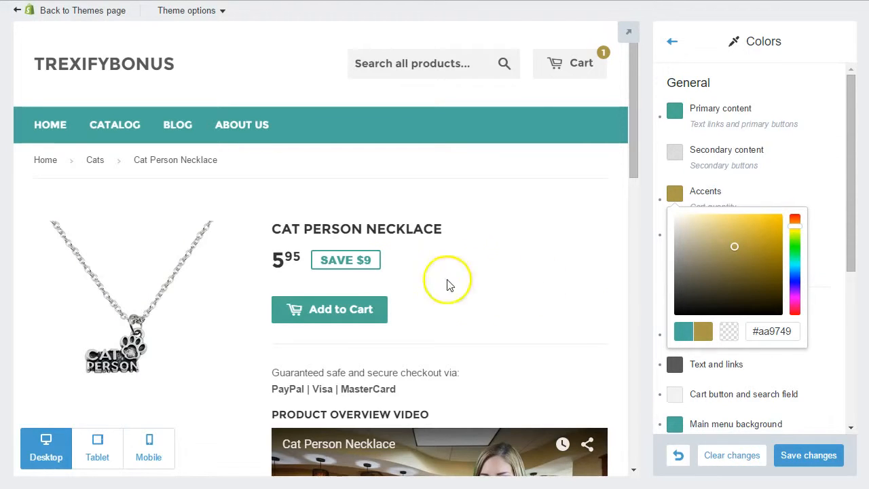
left_click_drag(743, 270, 750, 280)
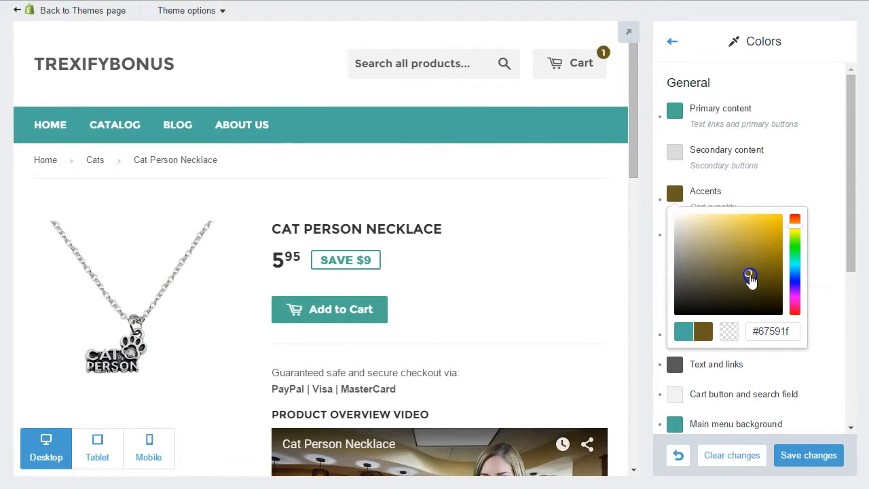
left_click_drag(796, 233, 798, 217)
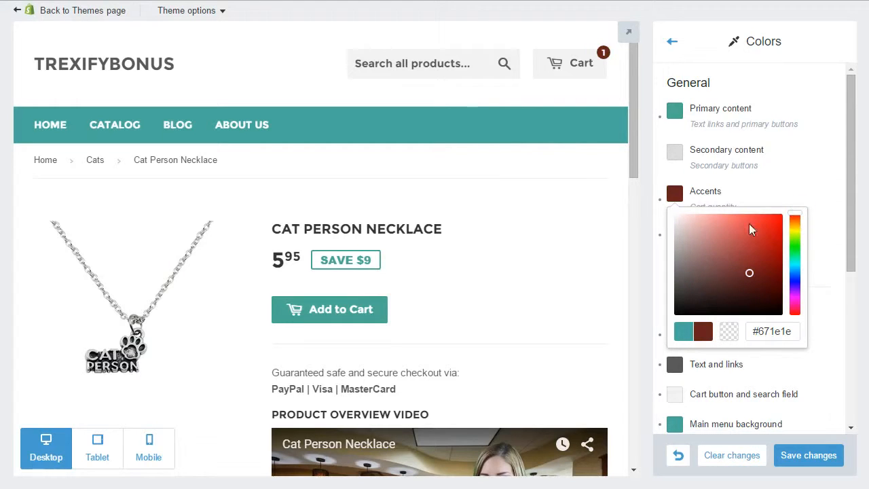
left_click_drag(752, 277, 779, 222)
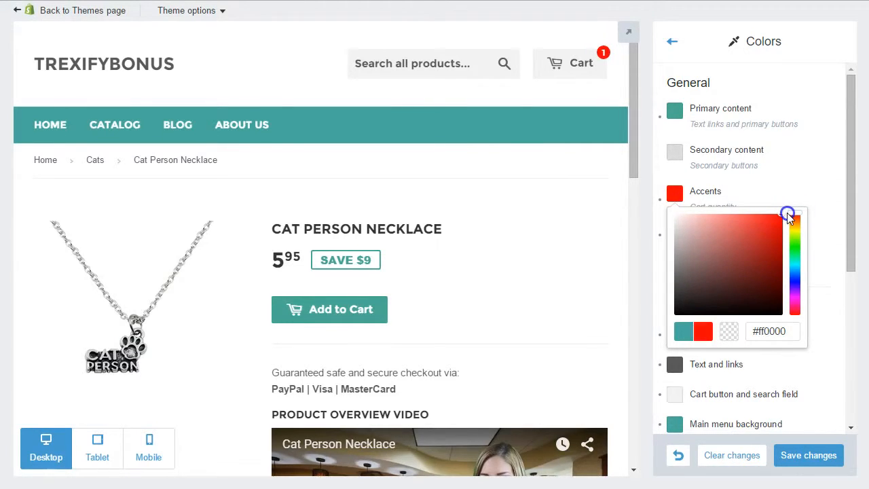
scroll(731, 222, "down", 1)
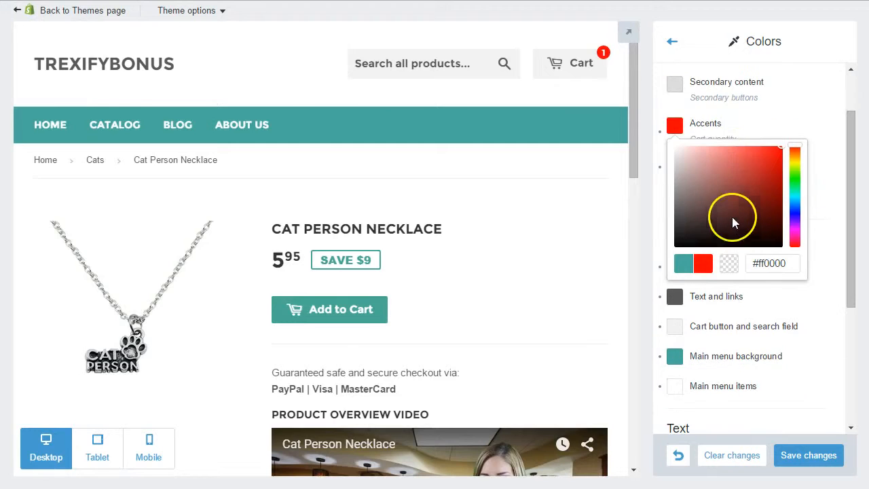
left_click(681, 133)
scroll(753, 149, "up", 1)
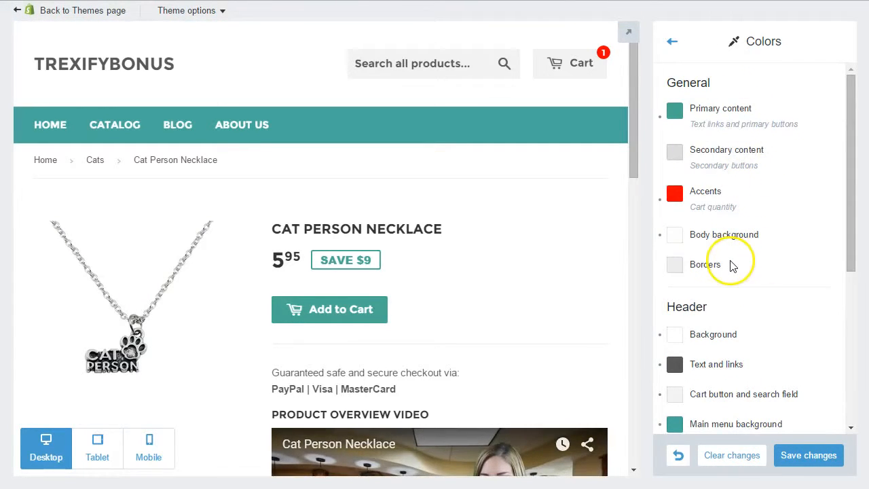
Step: Set the Body background color to dusty pink #ad7d7d, check it in the product page preview, and close the color picker
left_click(720, 236)
mouse_move(701, 289)
left_mouse_down()
mouse_move(745, 295)
mouse_move(703, 287)
left_mouse_up()
scroll(577, 249, "down", 1)
scroll(624, 259, "up", 5)
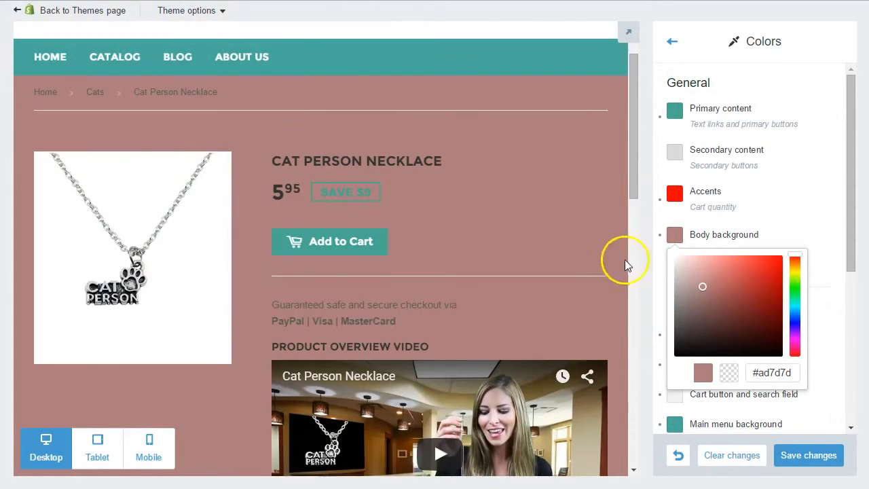
left_click(725, 244)
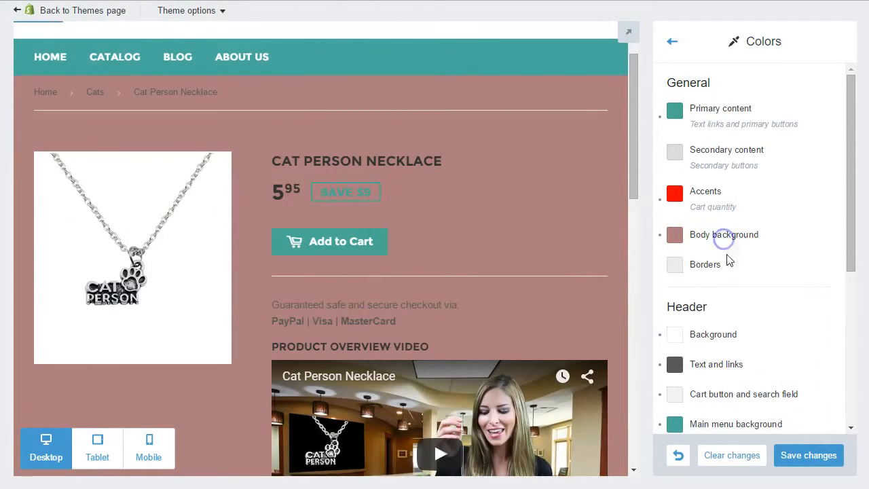
Step: Set the Borders color to dark red #911e1e and close the color picker
left_click(719, 270)
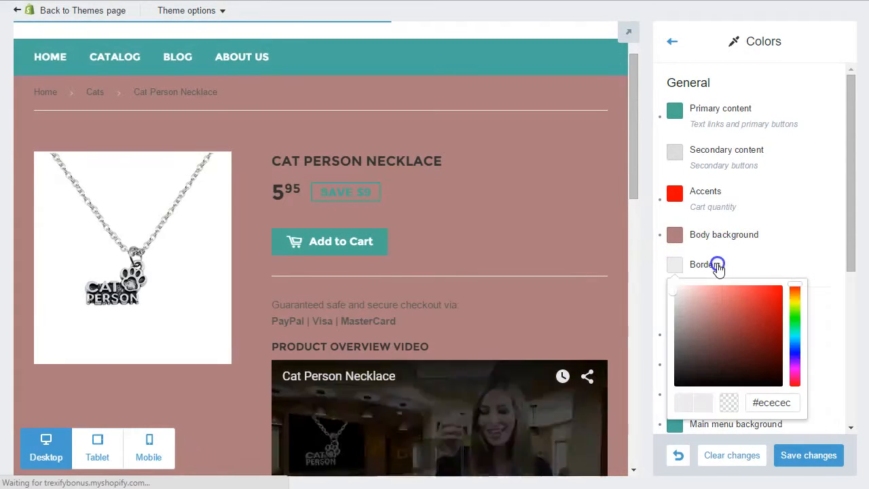
left_click_drag(723, 317, 760, 334)
scroll(753, 301, "down", 2)
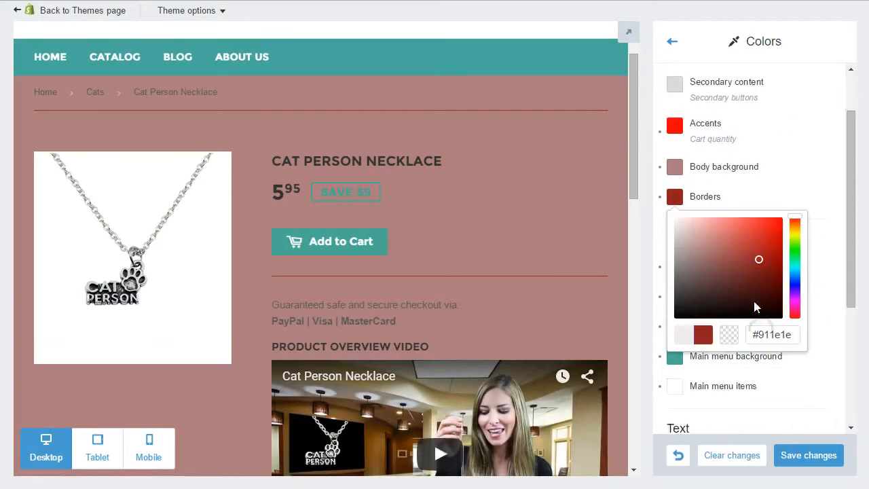
left_click(829, 158)
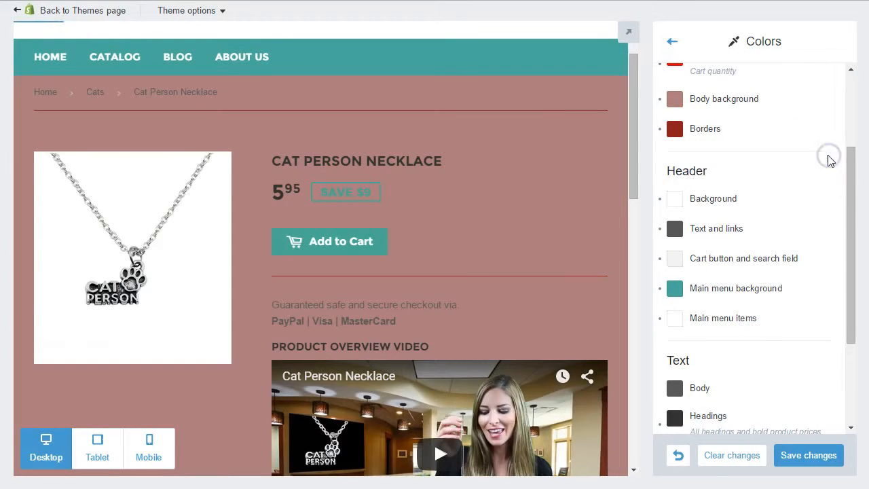
Step: Set the header's Background color to a muted red and close the color picker
scroll(826, 159, "up", 2)
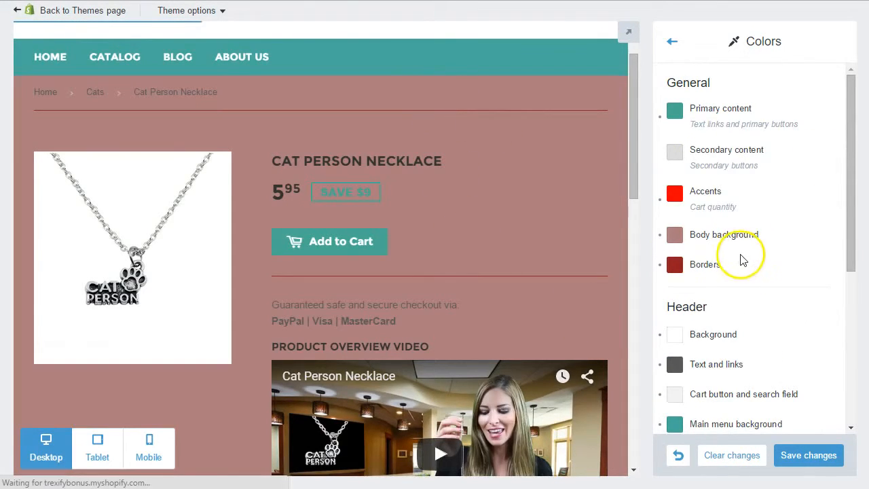
scroll(743, 260, "down", 1)
scroll(738, 292, "up", 1)
scroll(521, 270, "up", 1)
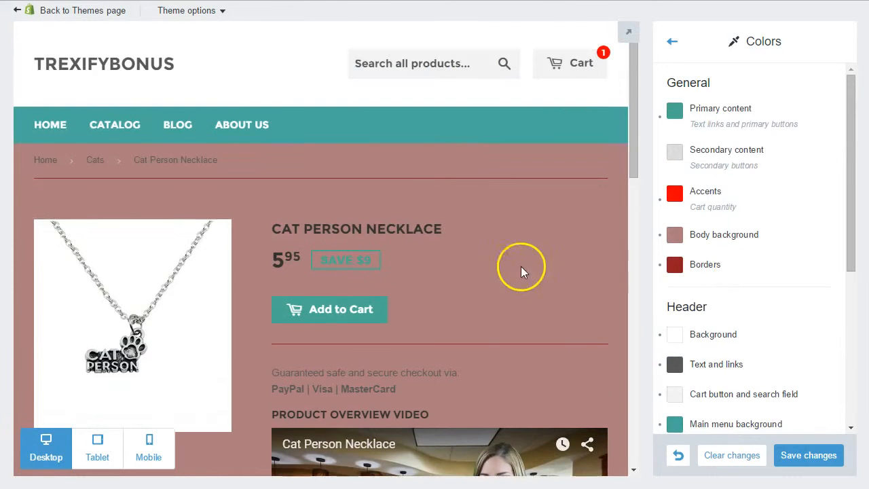
left_click(713, 336)
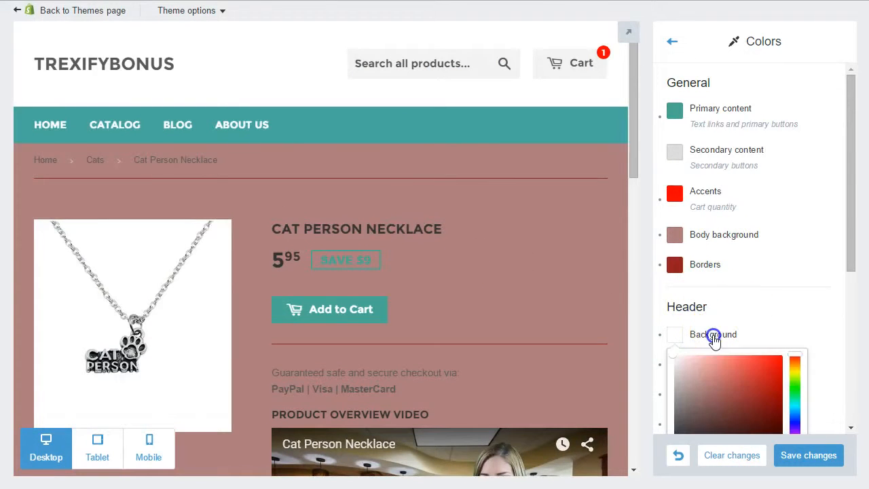
scroll(794, 380, "down", 2)
left_click_drag(748, 293, 722, 248)
left_click(811, 170)
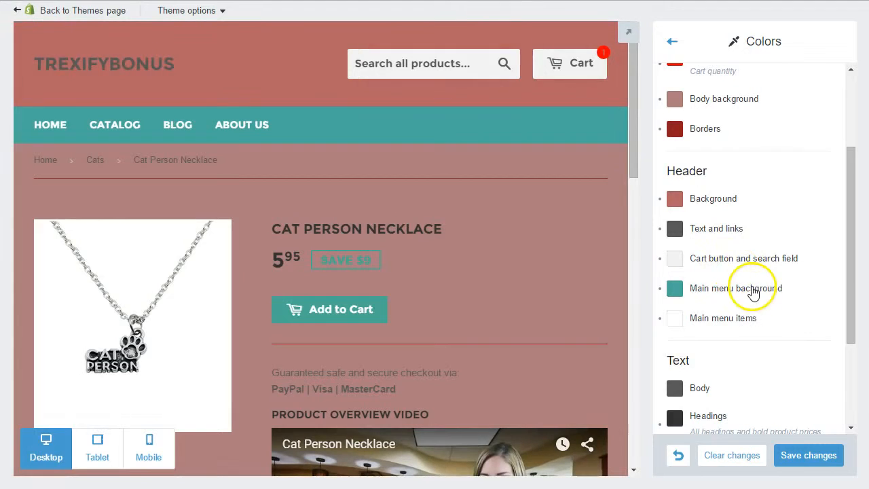
Step: Shift the hue of the header's Main menu background slightly towards blue
left_click(747, 287)
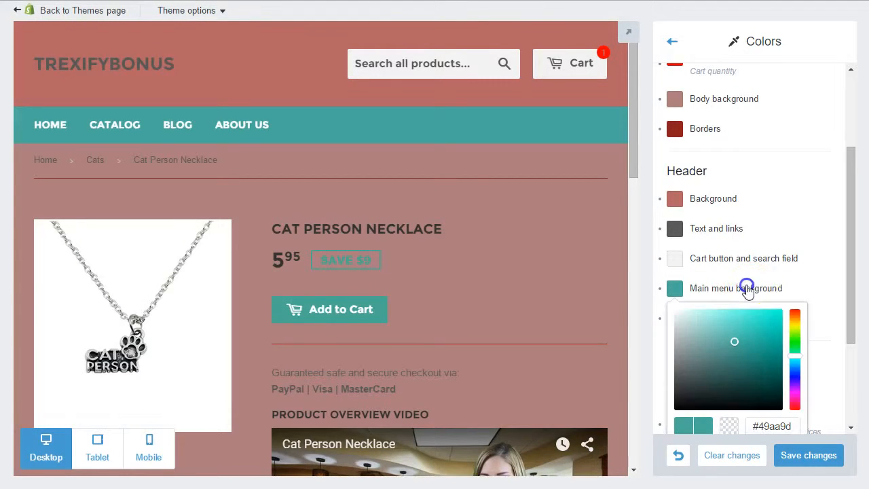
mouse_move(799, 362)
left_mouse_down()
mouse_move(795, 330)
mouse_move(798, 374)
mouse_move(796, 361)
mouse_move(804, 365)
left_mouse_up()
left_click(813, 293)
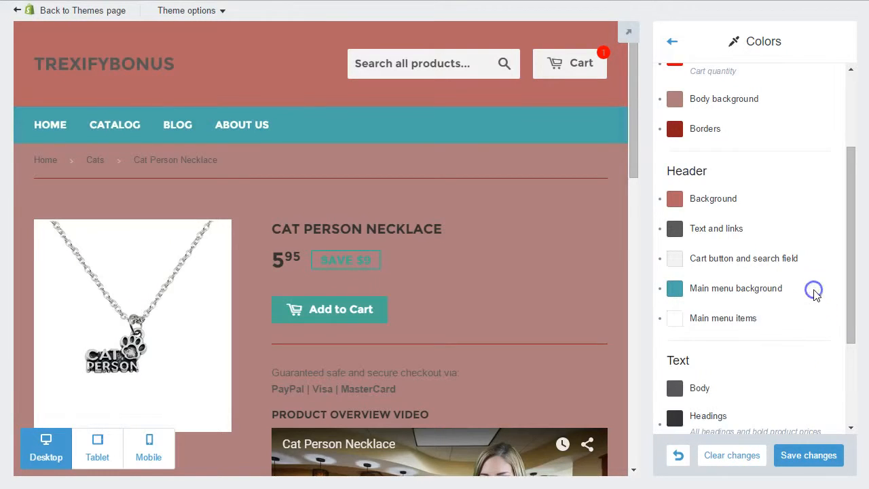
Step: Set the Main menu items color in the header to a brownish red and close the color picker
scroll(725, 296, "down", 2)
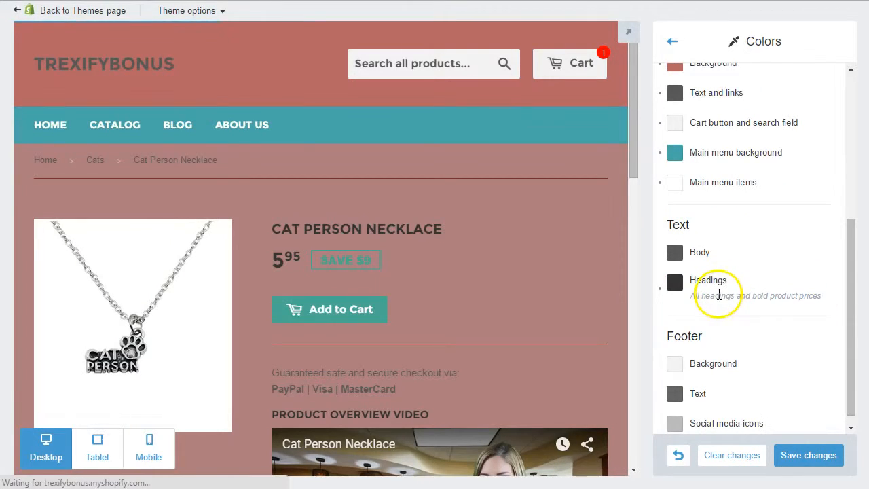
scroll(717, 291, "up", 1)
left_click(682, 241)
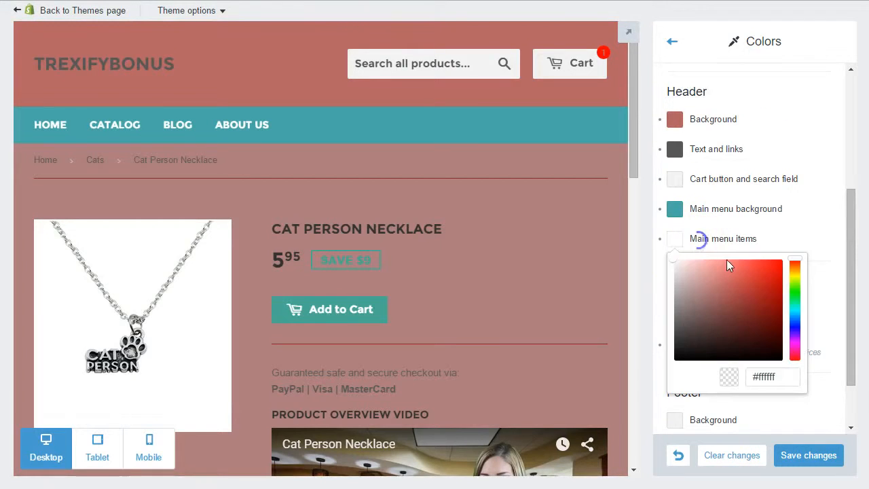
left_click_drag(736, 292, 717, 297)
left_click(817, 147)
scroll(815, 200, "down", 1)
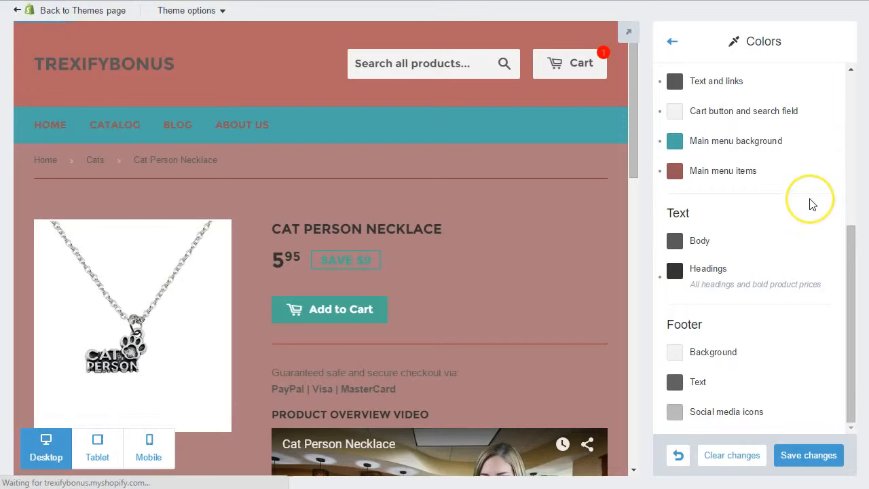
Step: Discard all unsaved theme changes and review the restored color settings
scroll(812, 203, "up", 4)
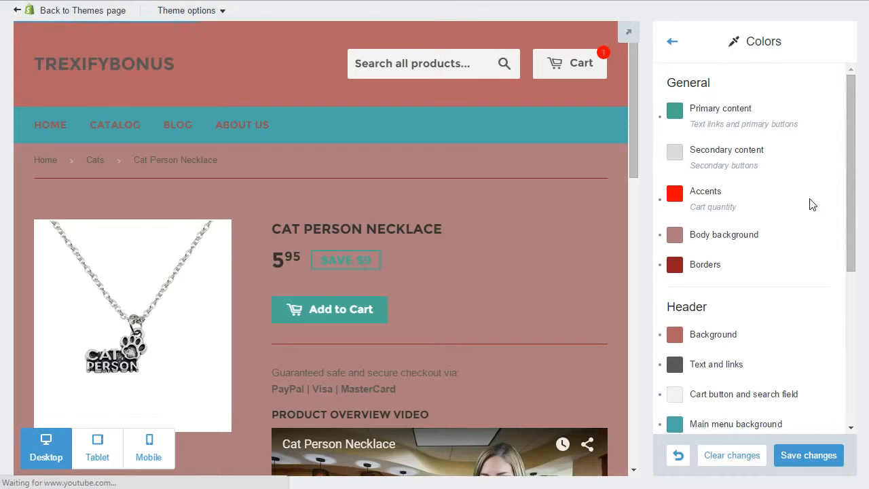
left_click(733, 456)
left_click(611, 167)
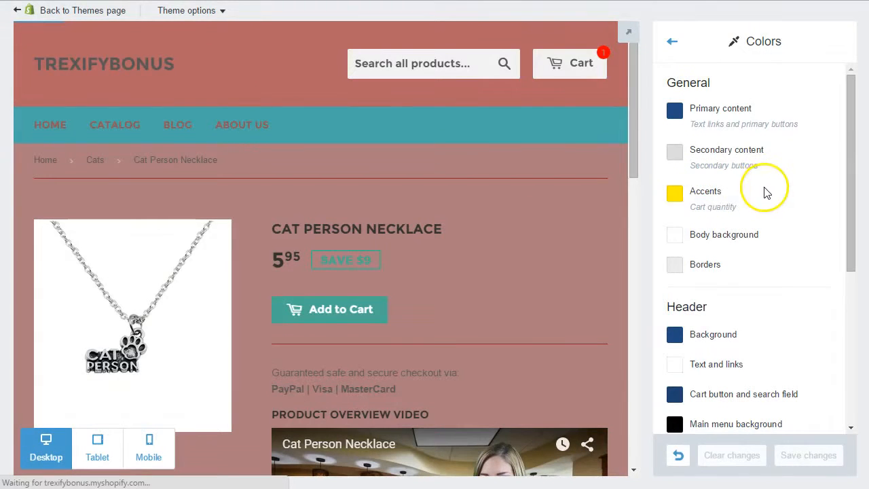
scroll(765, 197, "down", 4)
scroll(766, 196, "up", 4)
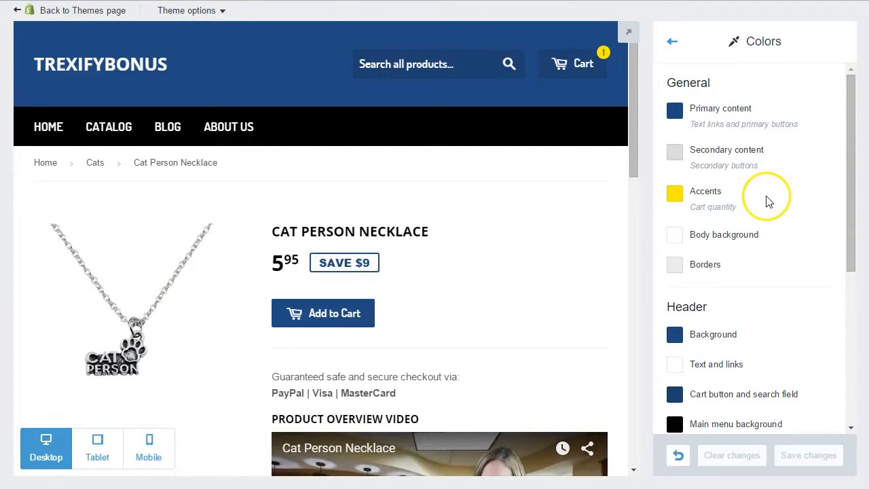
scroll(778, 153, "down", 4)
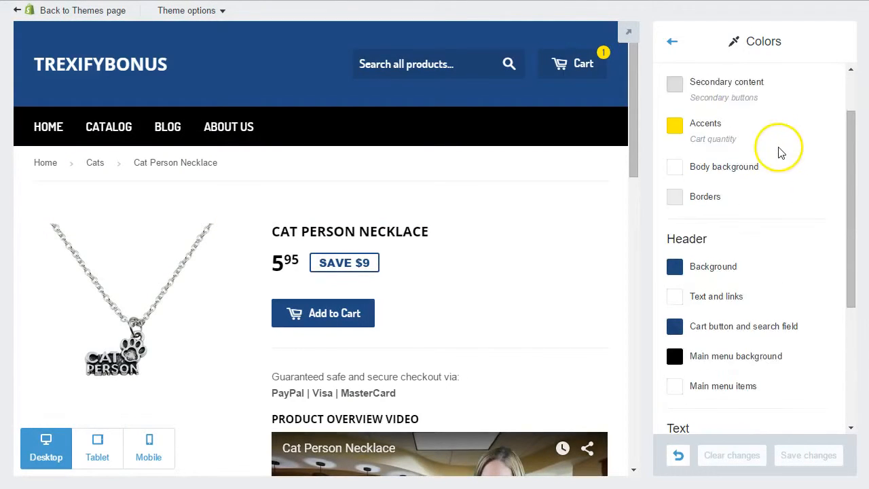
scroll(774, 149, "up", 4)
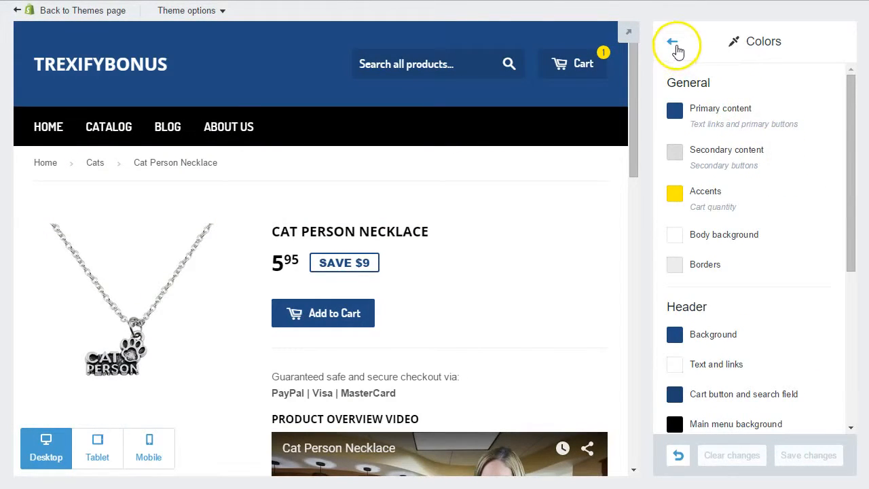
Step: Leave the color settings, open the Typography settings, and set the base font to Geneva
left_click(676, 46)
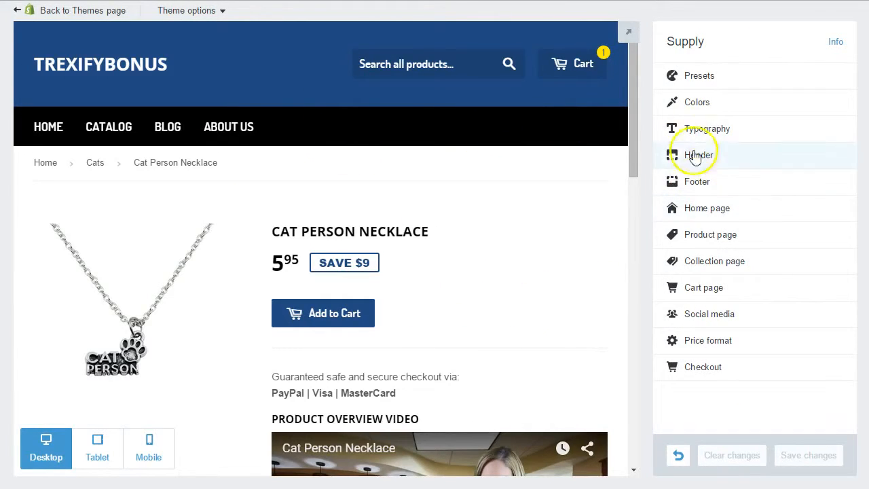
left_click(716, 134)
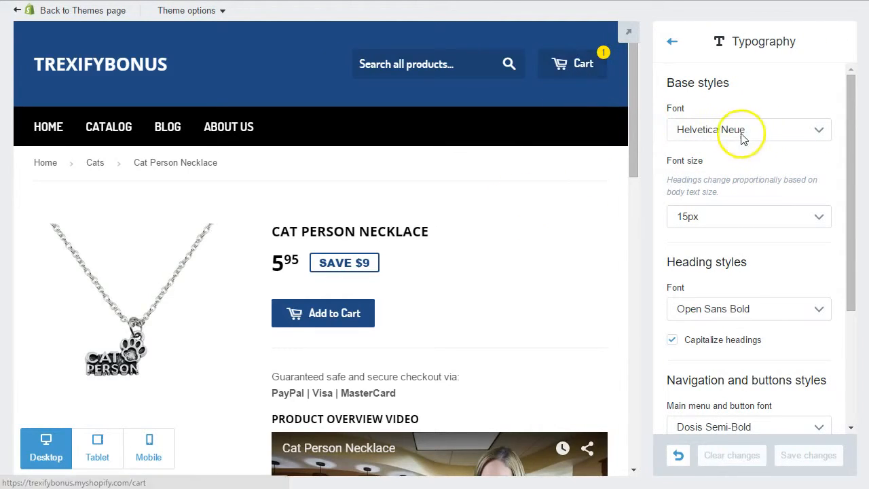
left_click(794, 130)
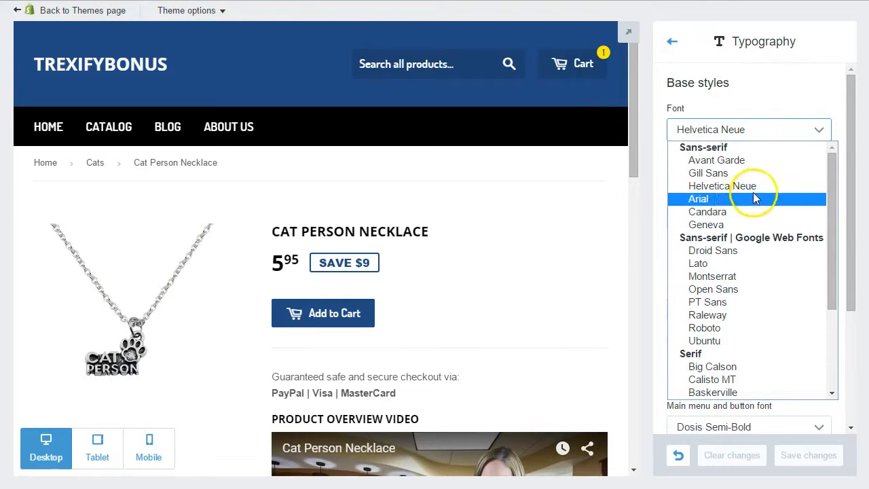
left_click(726, 224)
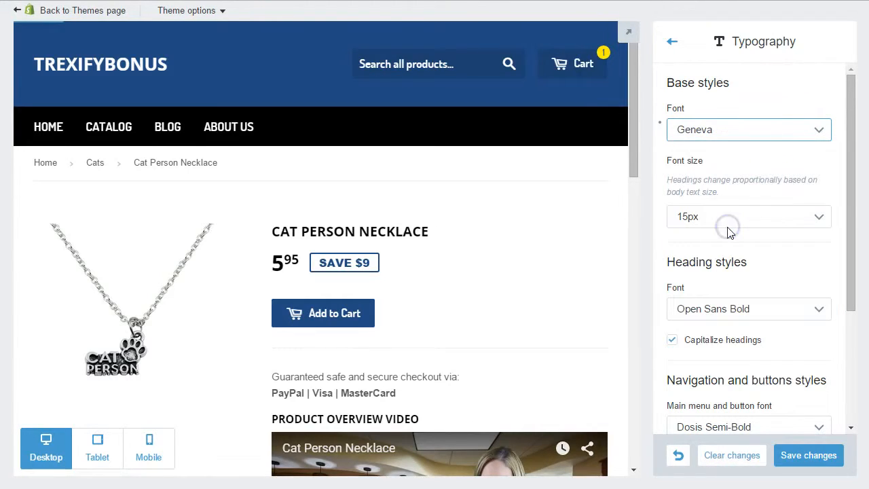
Step: Try Ubuntu as the base font in the preview, and change it to Avant Garde
left_click(803, 132)
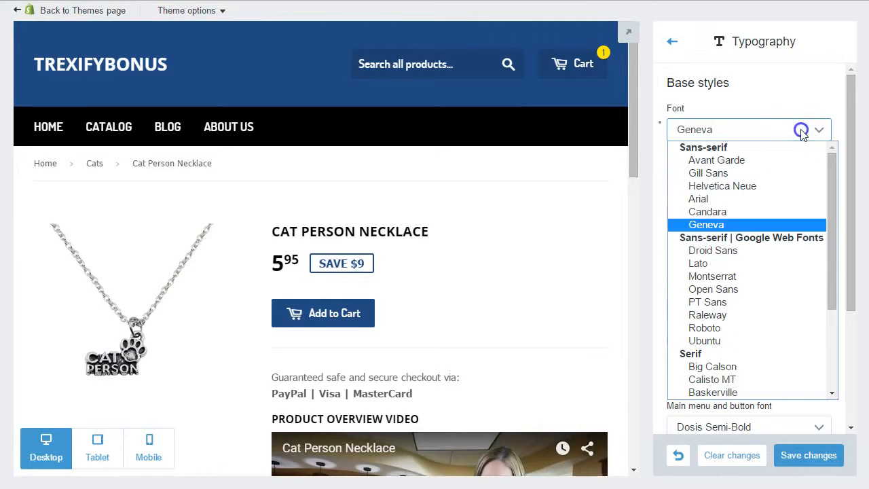
left_click(733, 342)
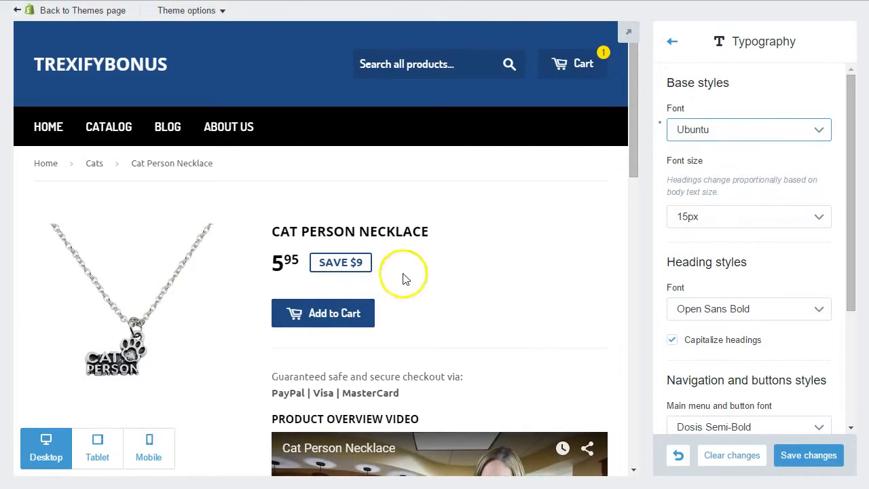
left_click(808, 131)
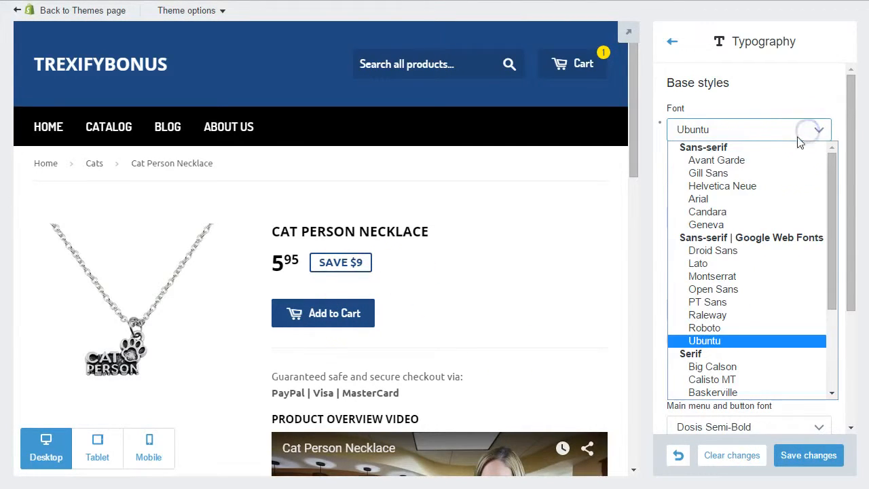
left_click(762, 163)
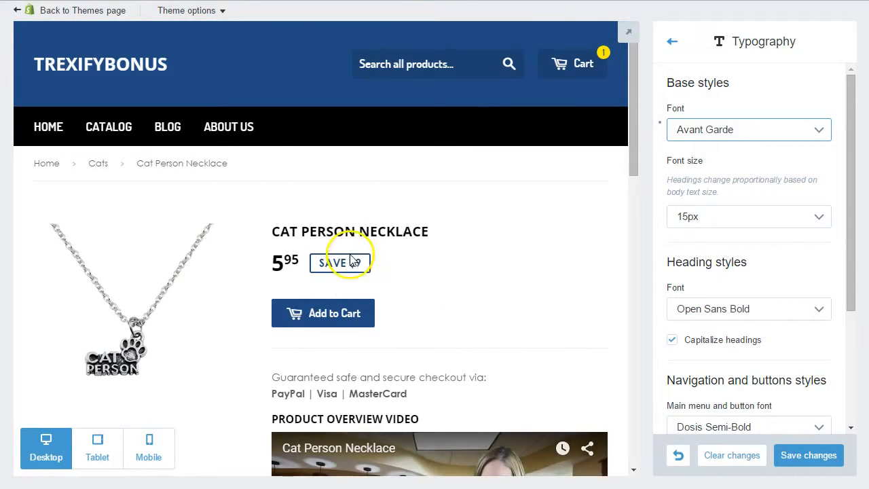
scroll(727, 251, "down", 1)
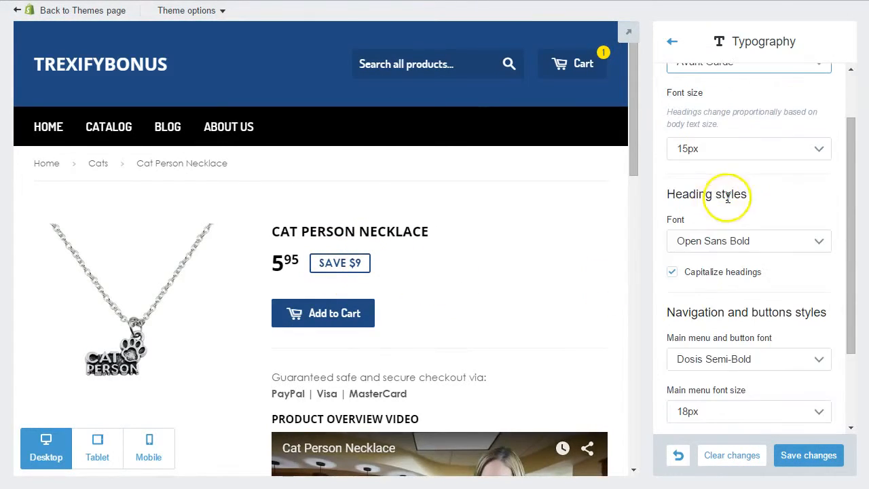
Step: Try Gill Sans as the heading font and check the headings on the product page preview
scroll(727, 194, "up", 1)
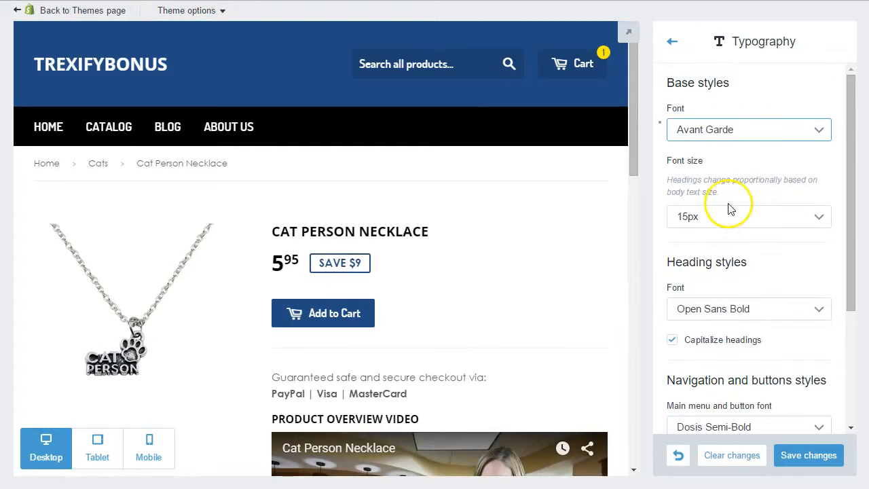
left_click(752, 311)
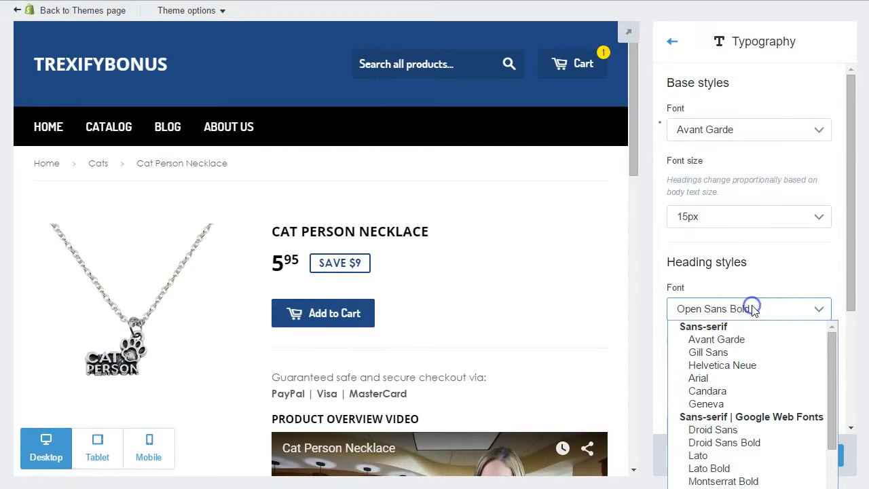
left_click(706, 352)
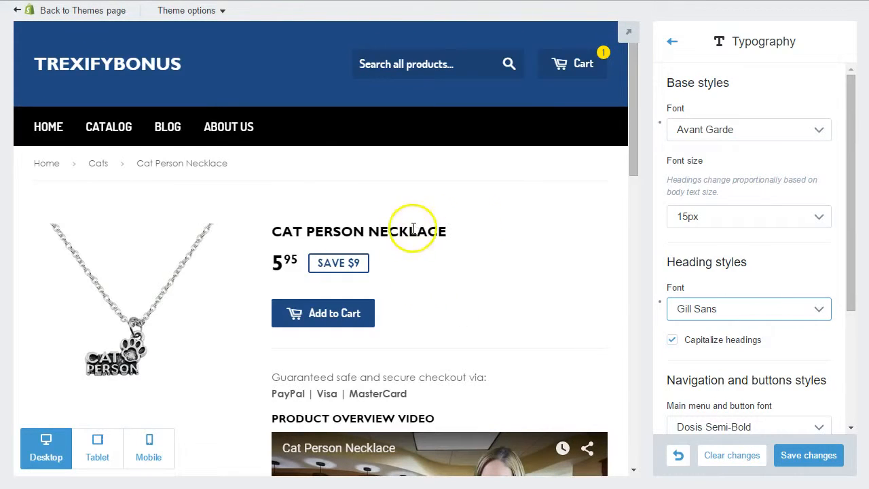
left_click(702, 82)
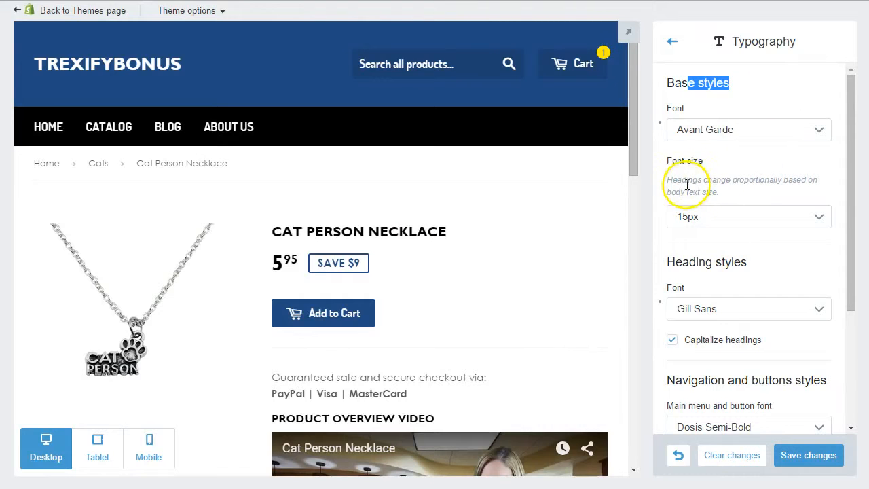
scroll(693, 265, "down", 1)
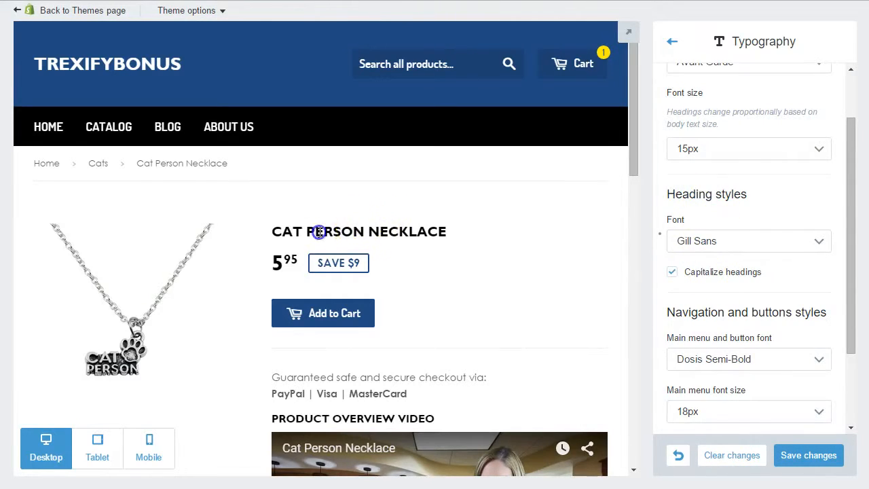
left_click_drag(317, 230, 464, 227)
scroll(477, 241, "down", 1)
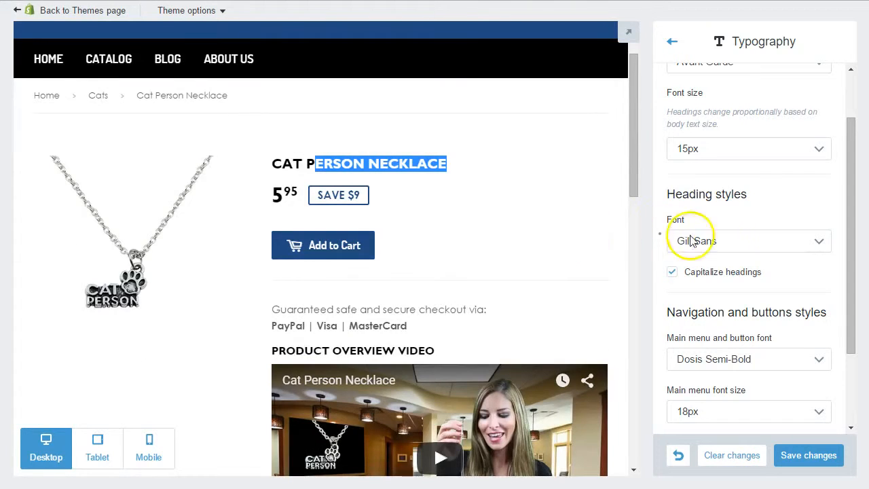
left_click(748, 312)
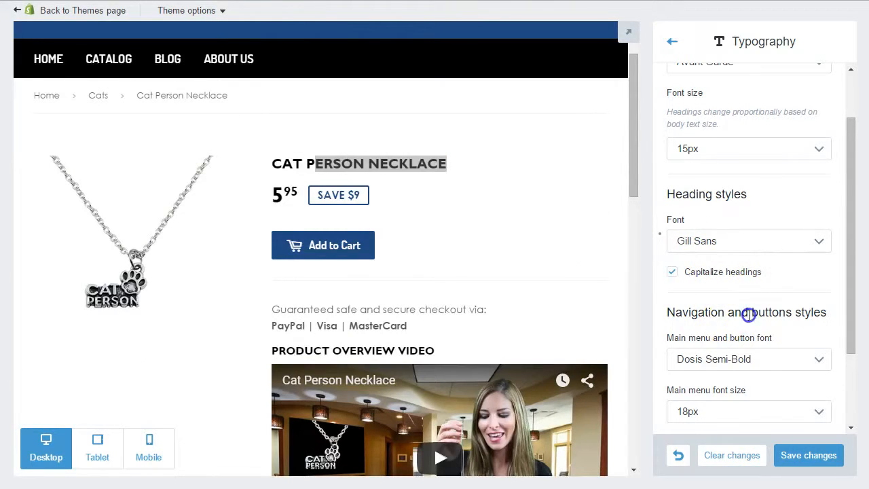
scroll(750, 321, "down", 2)
scroll(537, 256, "down", 6)
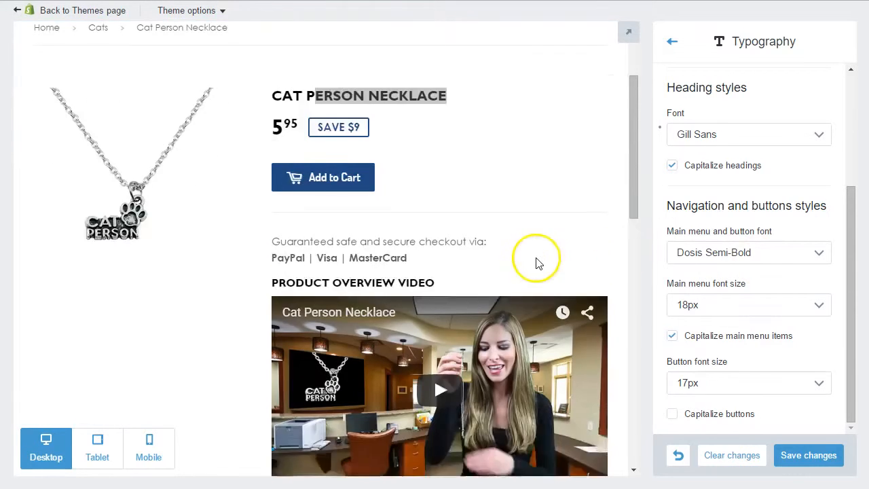
scroll(537, 265, "up", 7)
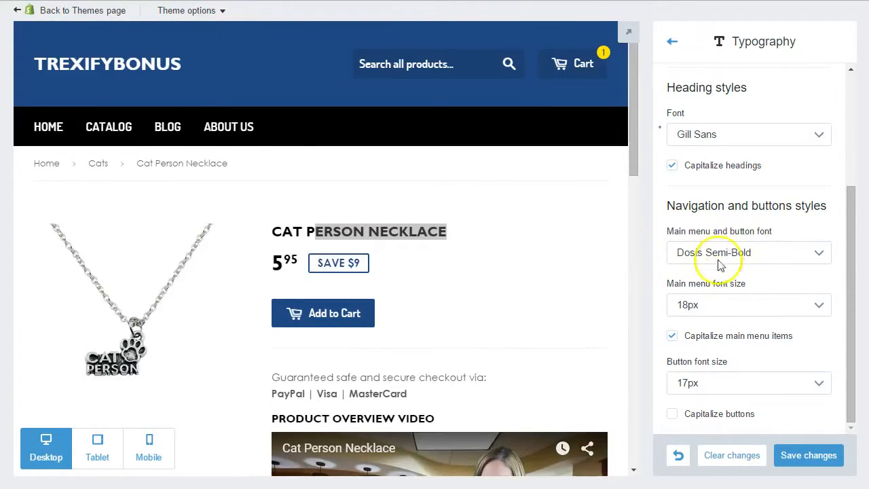
Step: Try a base font size of 12px in the preview, and change it to 16px
scroll(730, 241, "up", 3)
left_click(752, 214)
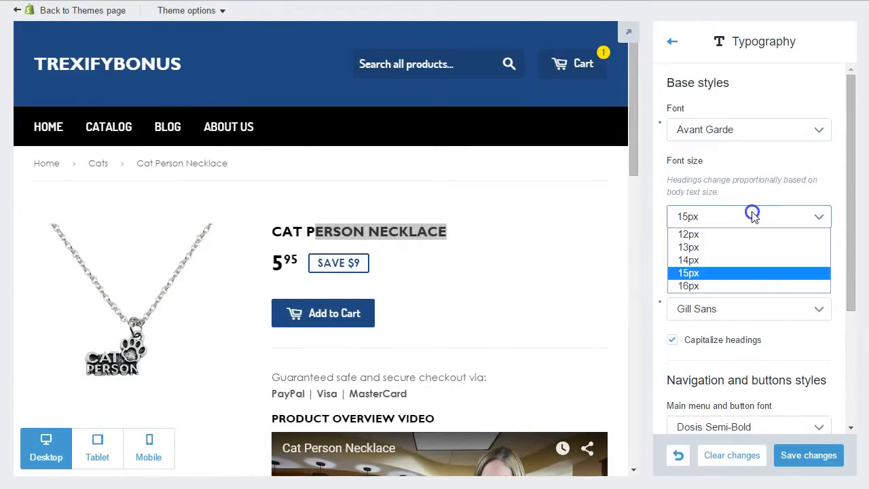
left_click(725, 237)
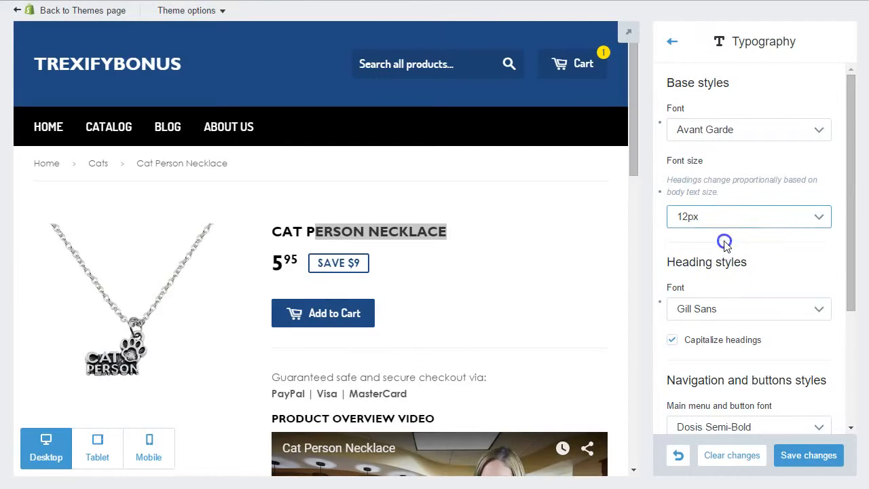
left_click(569, 269)
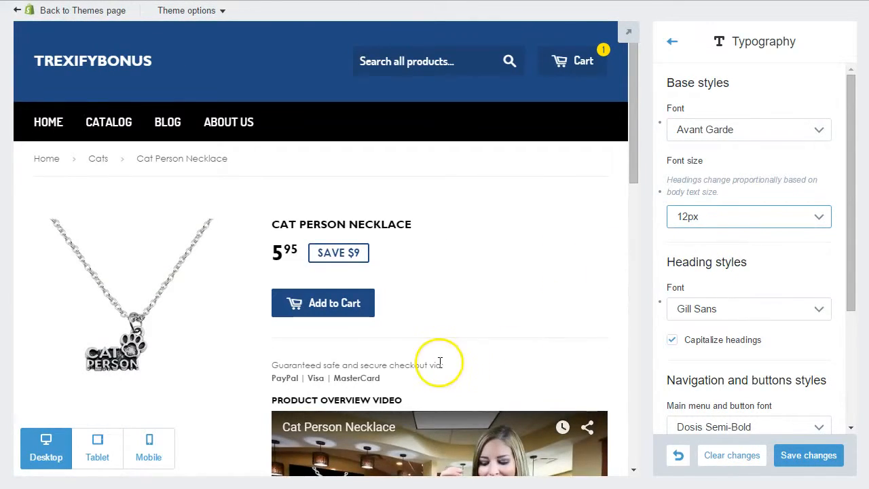
left_click(782, 134)
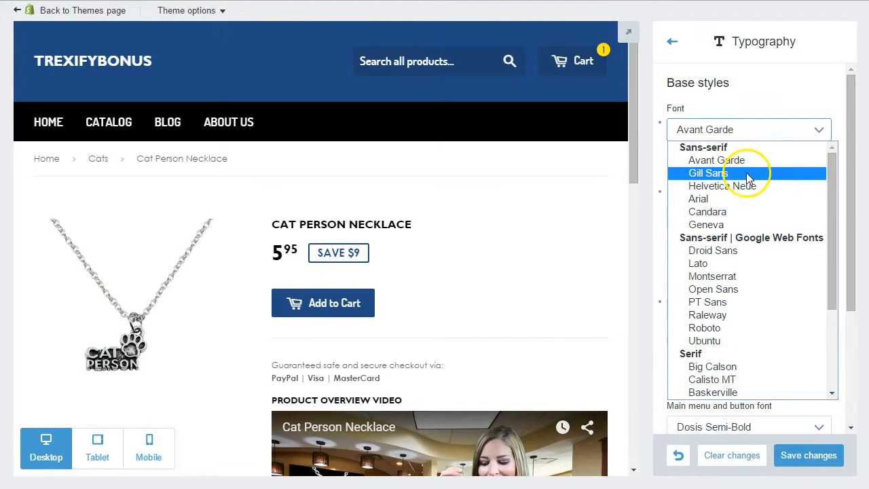
left_click(760, 95)
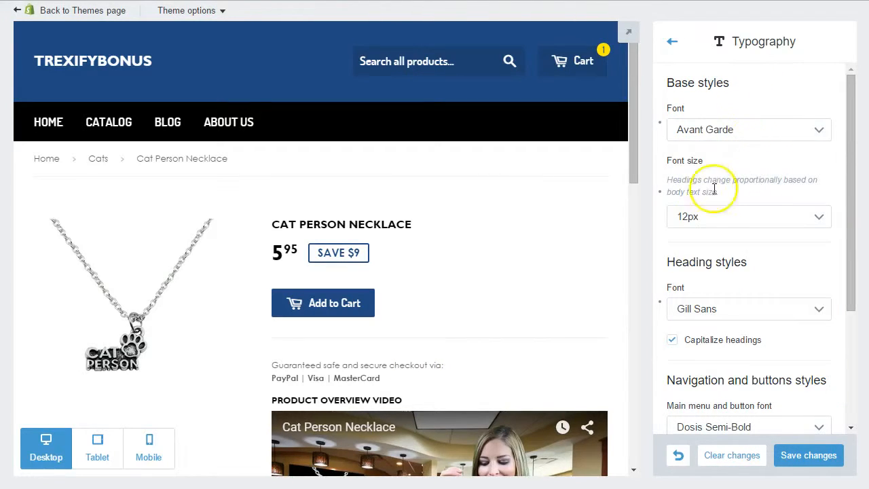
left_click(703, 228)
left_click(708, 288)
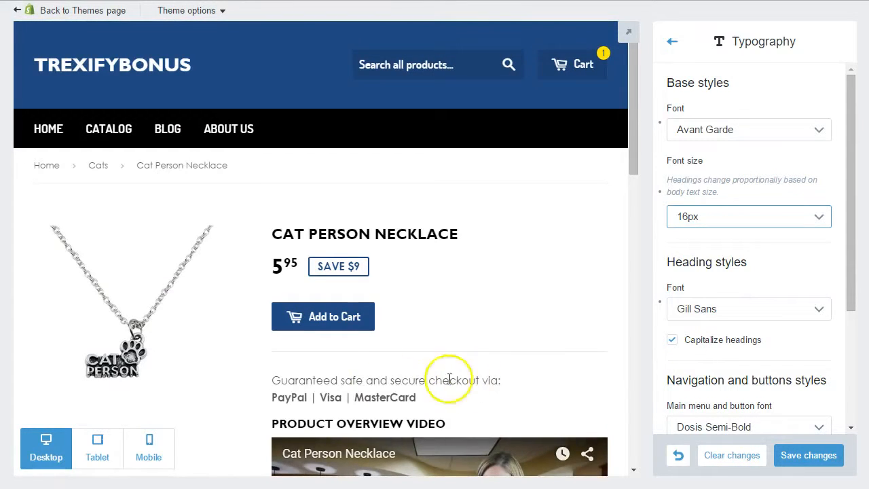
Step: Discard all unsaved typography changes and review the restored product page preview
scroll(737, 316, "down", 2)
scroll(738, 316, "down", 3)
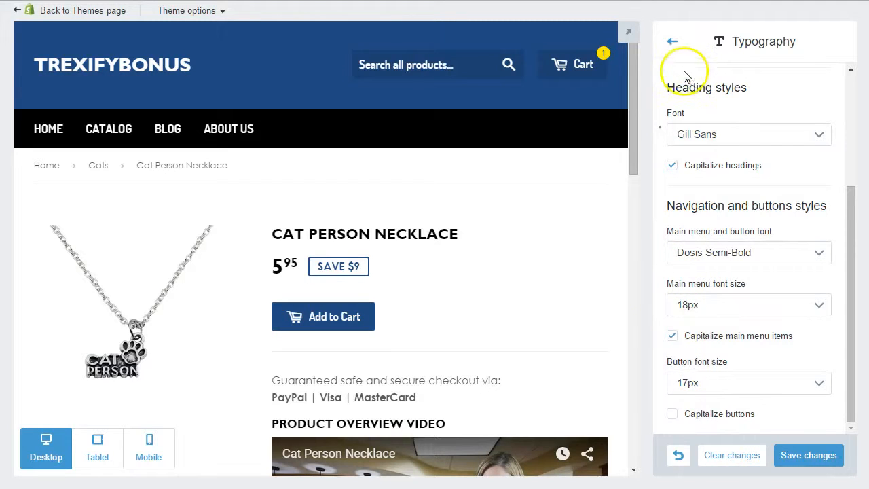
left_click(736, 462)
left_click(563, 160)
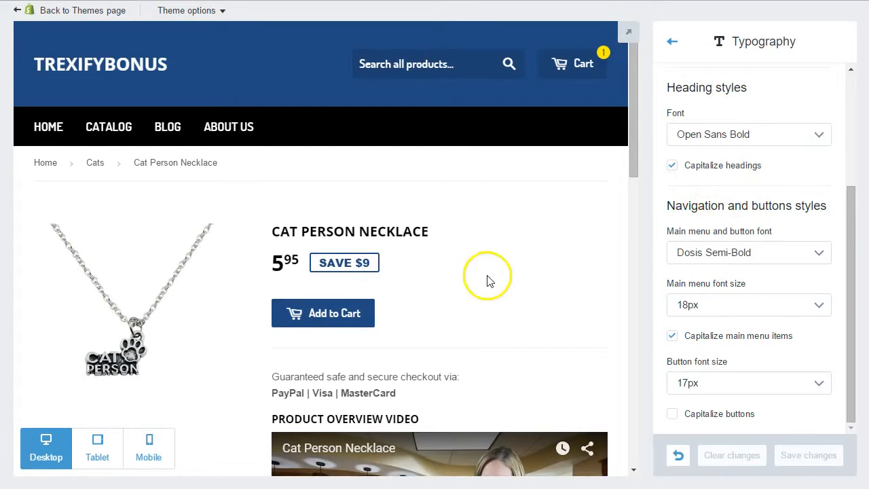
scroll(485, 281, "down", 5)
scroll(408, 291, "up", 5)
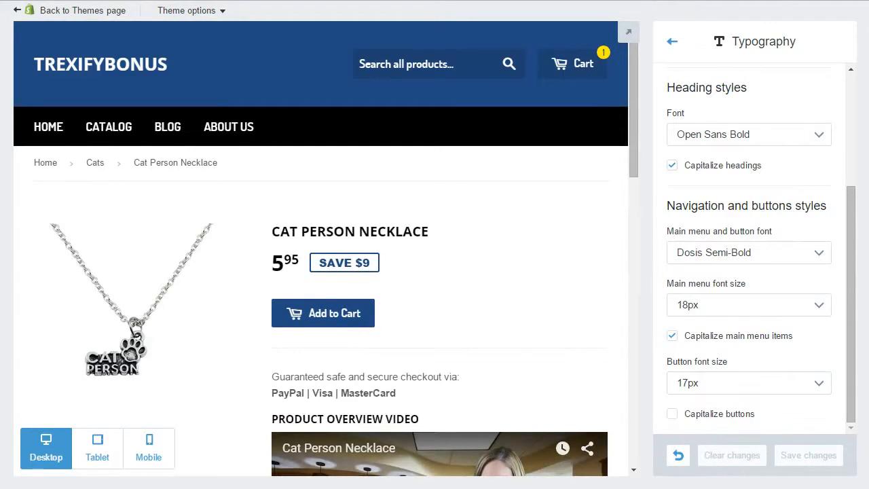
Step: Leave the typography settings and enable the custom logo in the Header settings
left_click(676, 43)
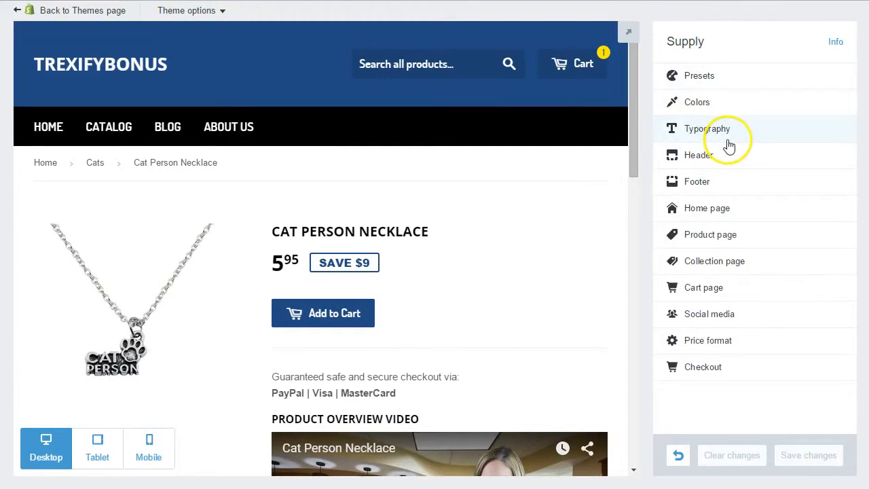
left_click(700, 161)
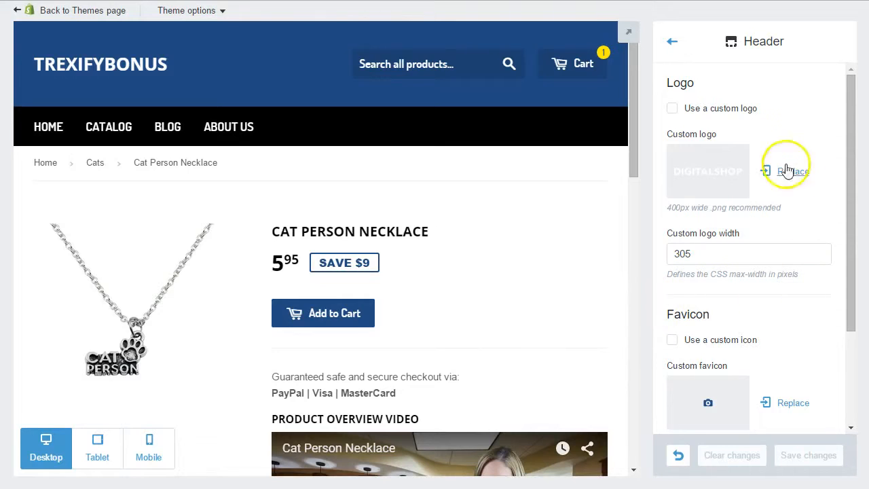
left_click(672, 109)
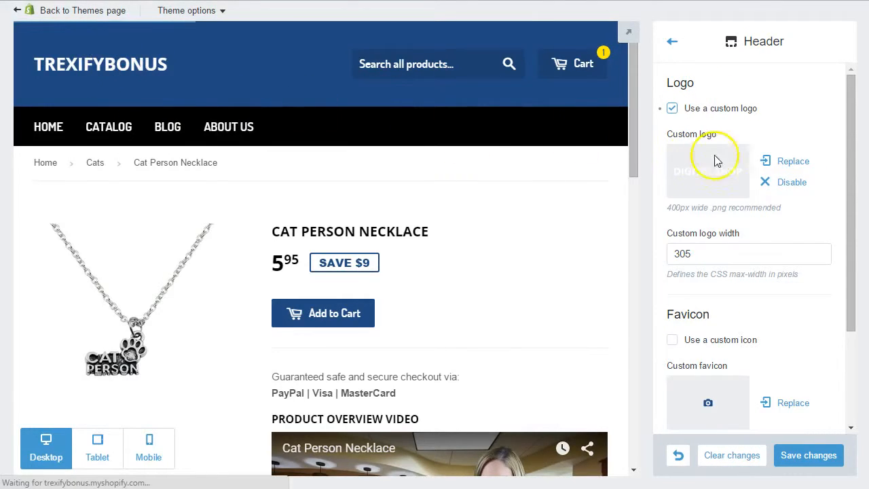
Step: Replace the custom logo with the trexify-logo image from the Desktop folder and save the theme changes
left_click(792, 168)
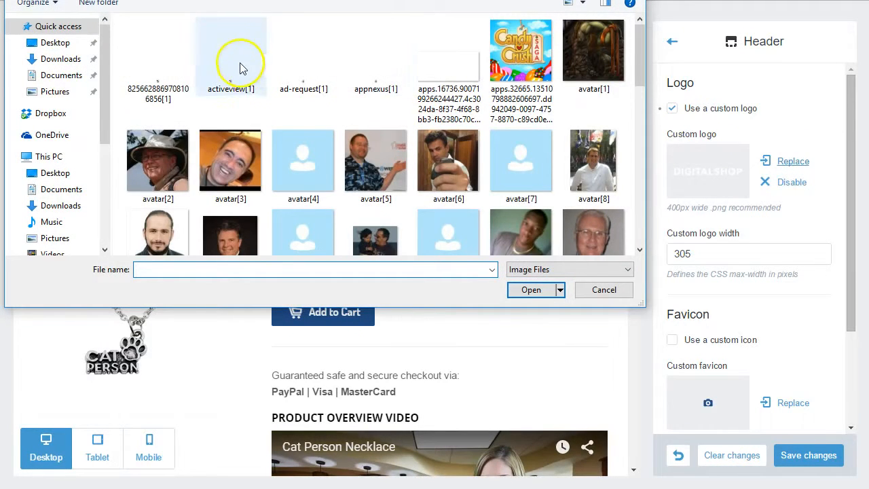
left_click(55, 43)
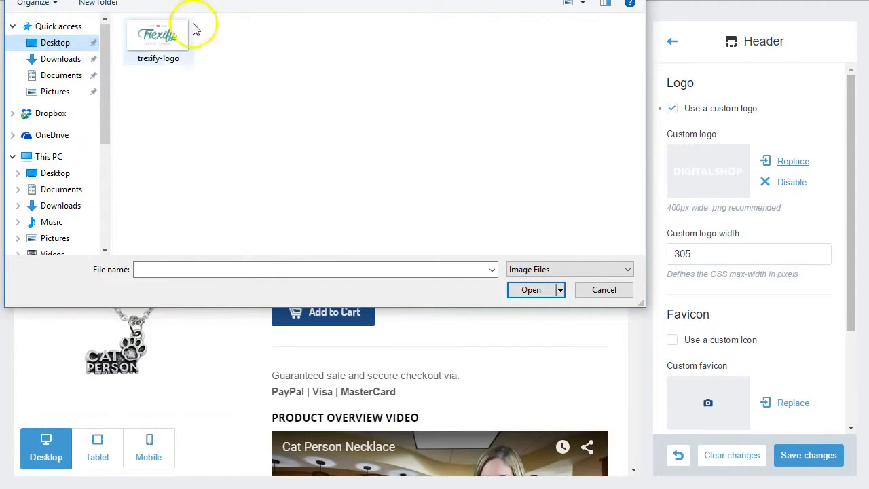
left_click(161, 40)
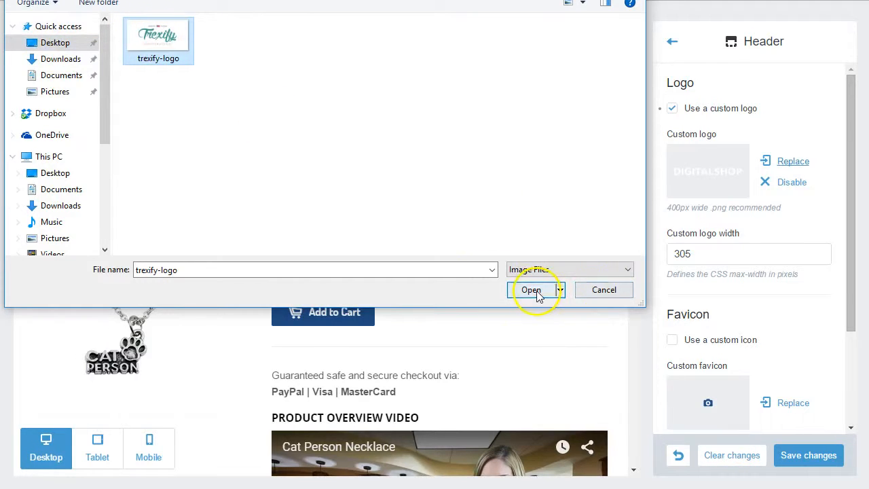
left_click(531, 290)
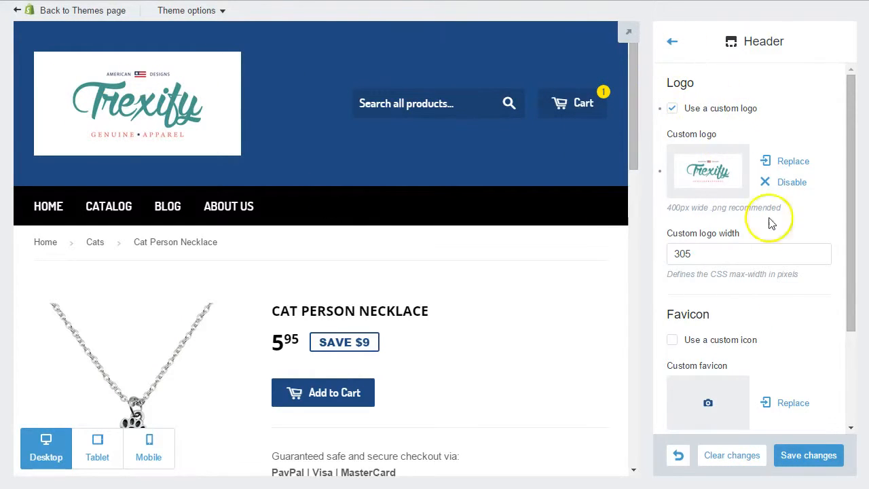
left_click(802, 460)
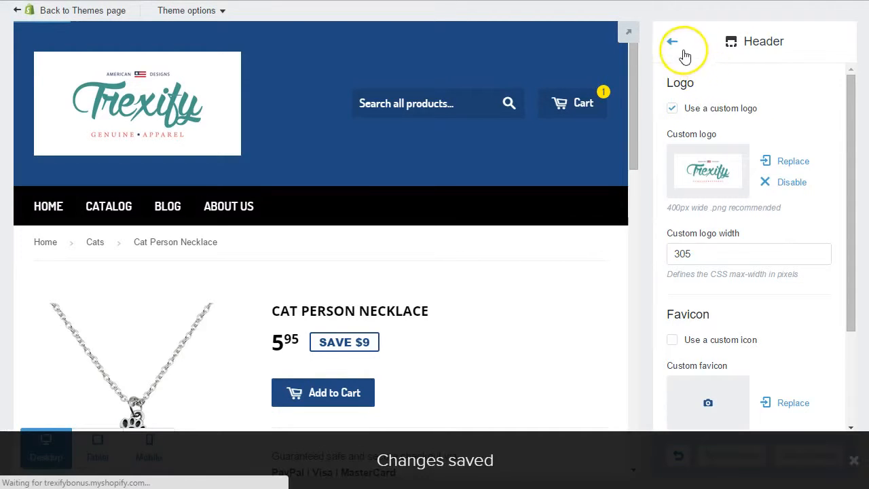
Step: Return to the theme settings and apply the preset with a white header and teal navigation bar
left_click(674, 42)
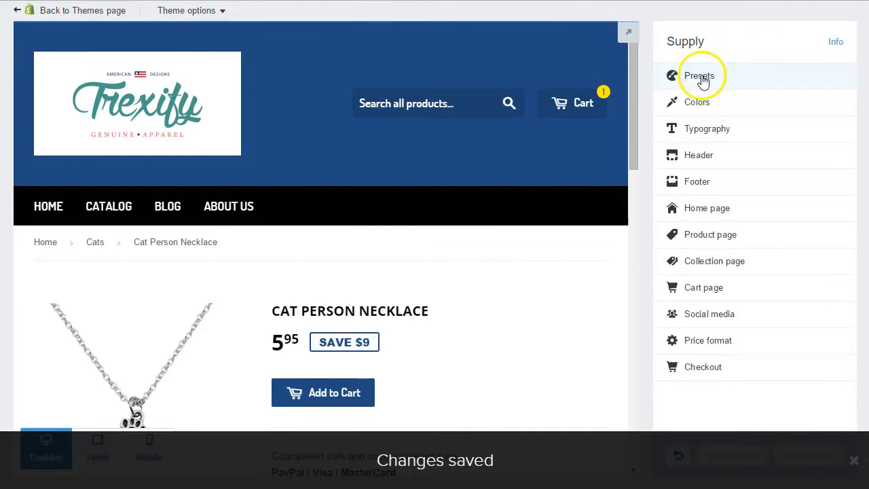
left_click(700, 74)
left_click(786, 108)
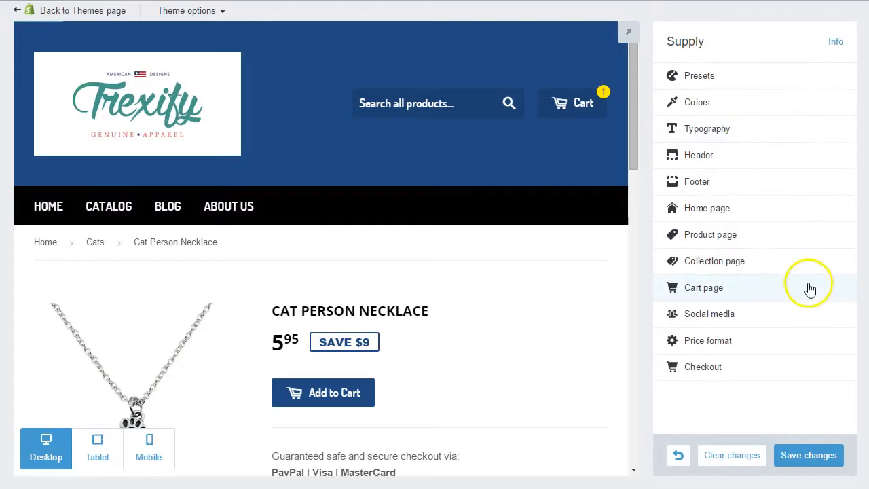
left_click(791, 454)
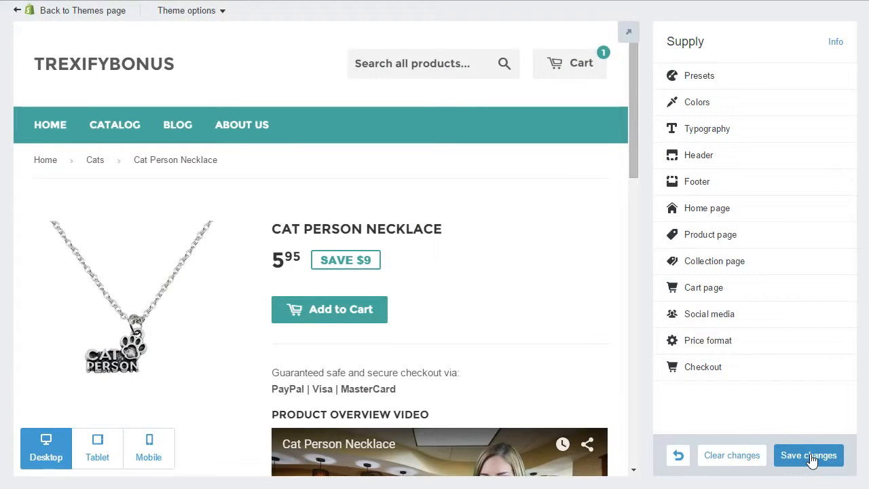
Step: Enable the custom logo again in the Header settings for the new preset and save the theme changes
left_click(711, 130)
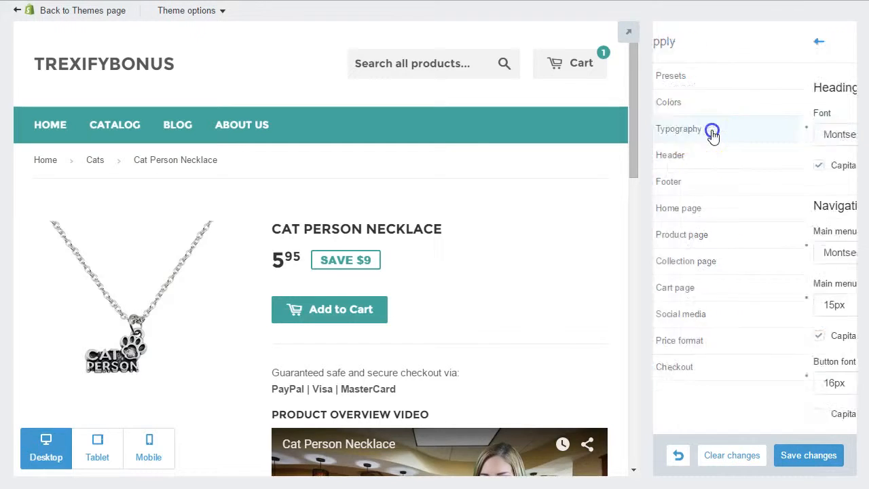
left_click(673, 42)
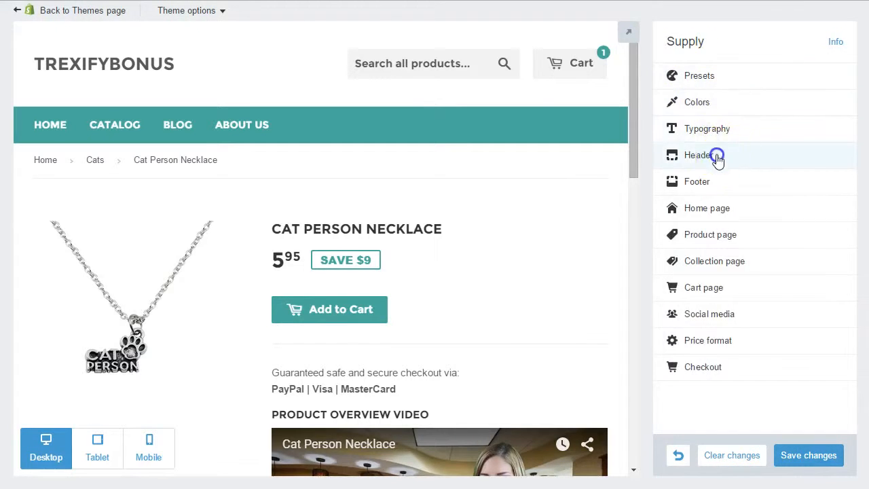
left_click(718, 159)
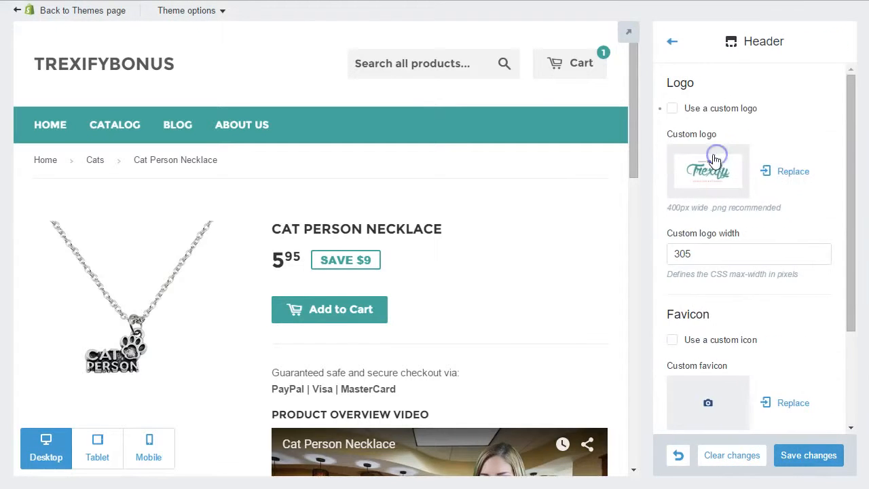
left_click(673, 107)
left_click(812, 456)
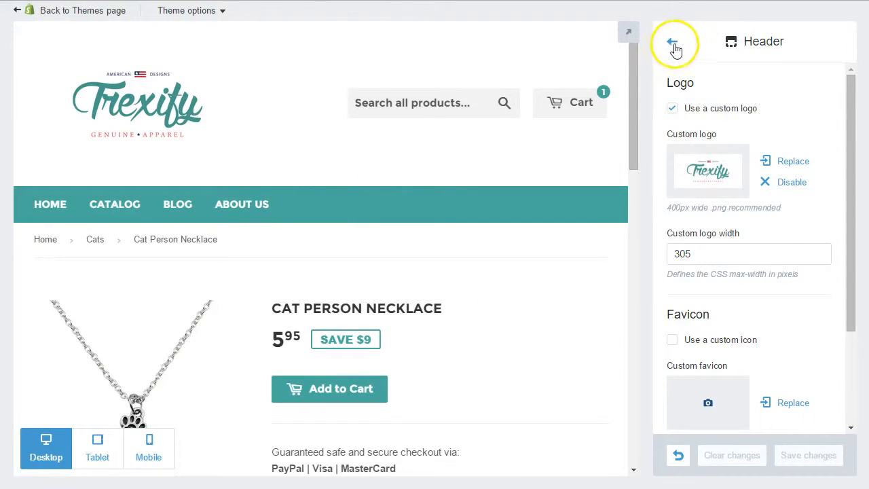
Step: Review the logo width, favicon and message options in the Header settings, and open the message text for editing
scroll(742, 242, "down", 2)
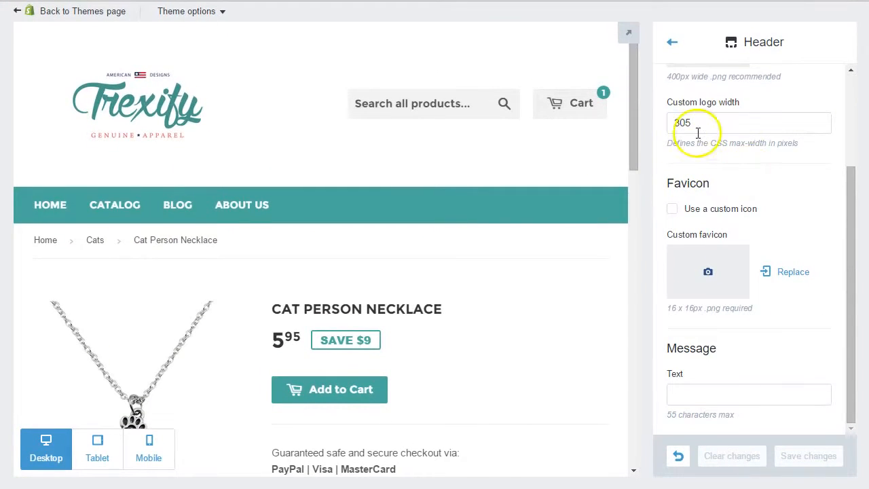
left_click(750, 395)
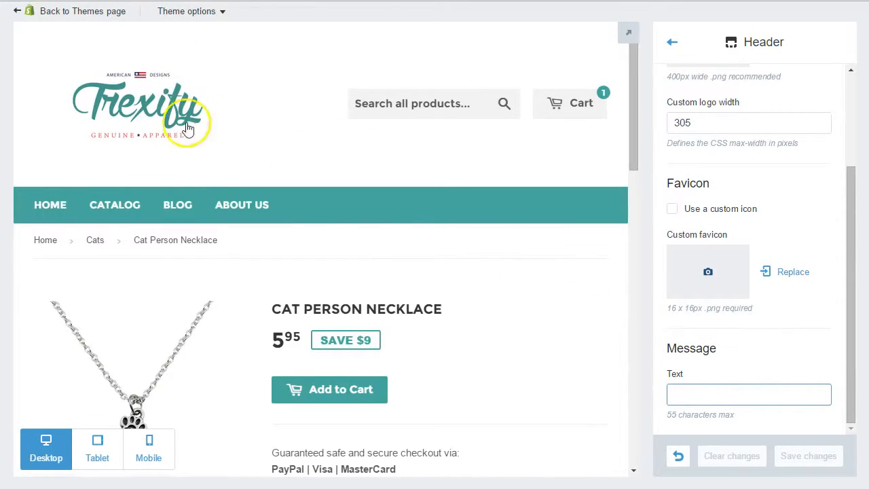
Step: Open the Footer settings and examine the footer menu link list options alongside the store footer in the preview
left_click(672, 41)
left_click(694, 184)
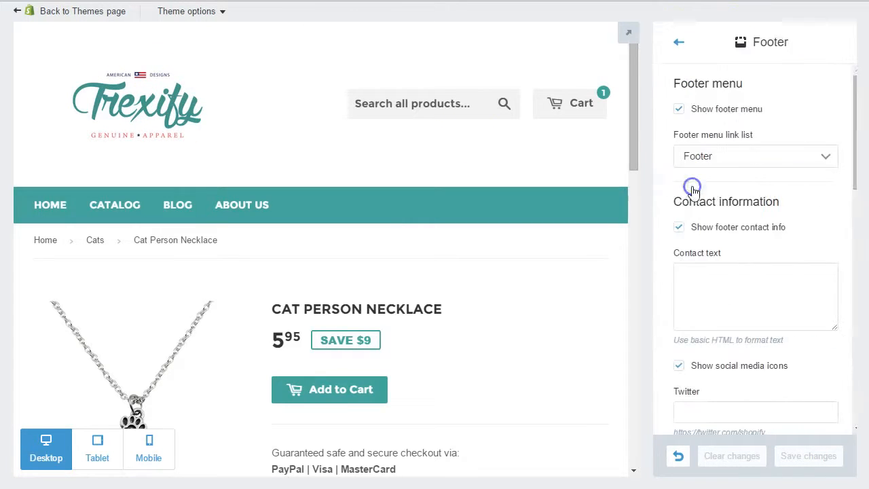
left_click(738, 152)
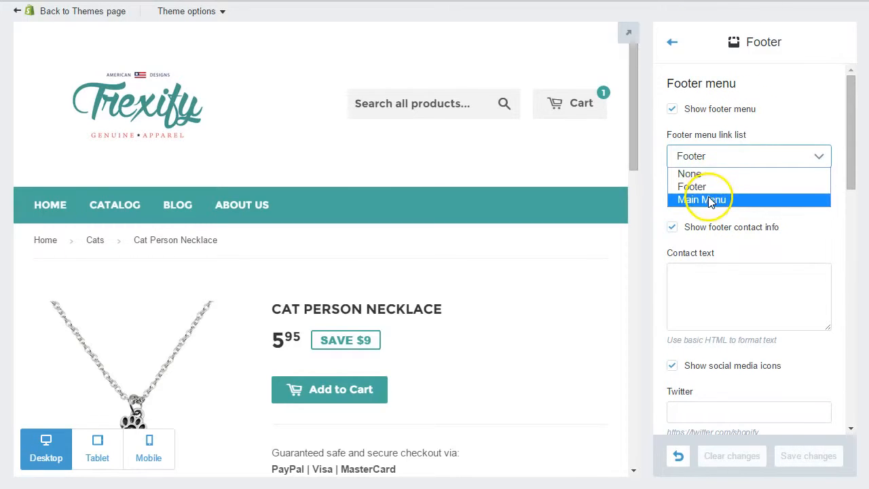
left_click(800, 116)
left_click(738, 156)
left_click(790, 116)
left_click(695, 151)
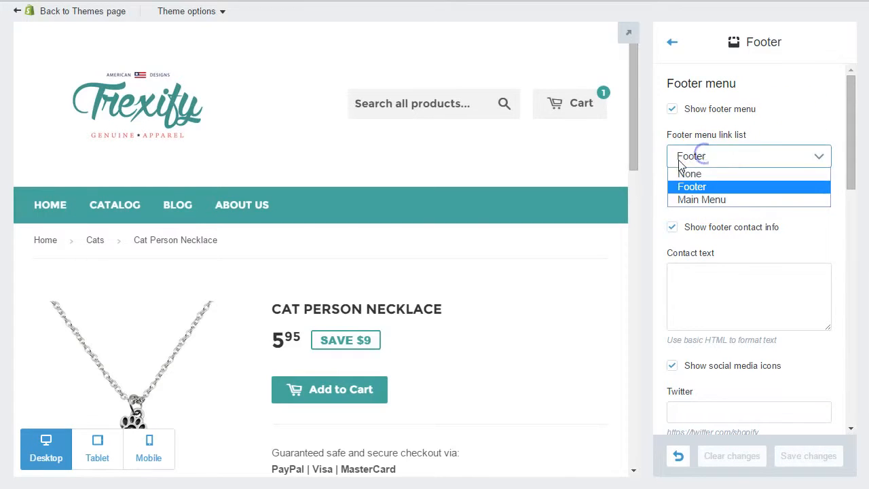
left_click(421, 179)
scroll(369, 229, "down", 15)
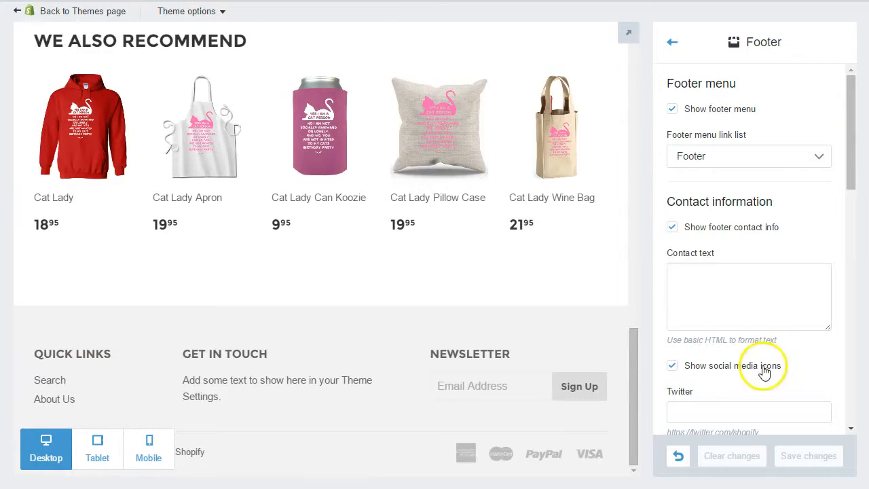
Step: Set the footer contact text to "Contact us at:" followed by the store's support e-mail address, and save the theme changes
left_click(723, 289)
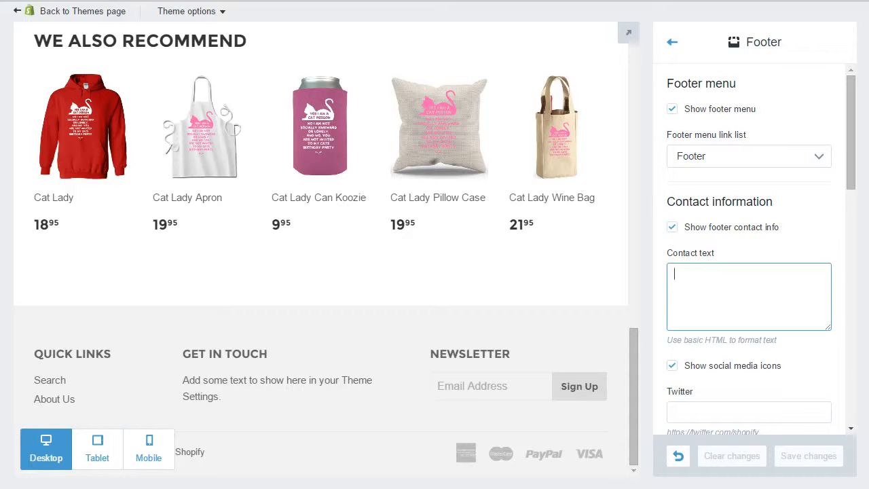
left_click(728, 282)
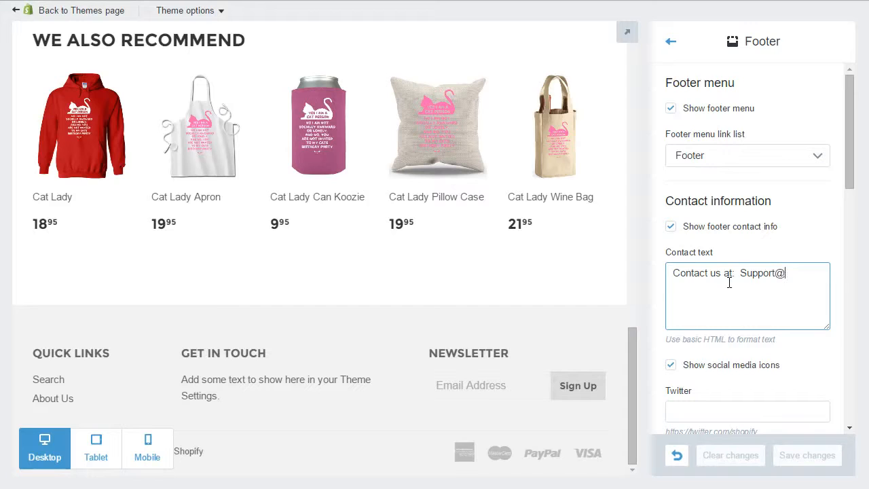
type("y.com")
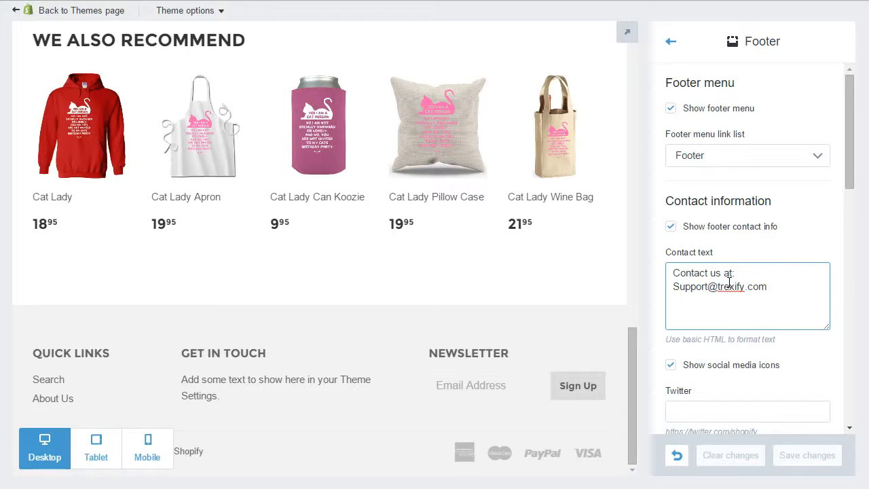
left_click(818, 456)
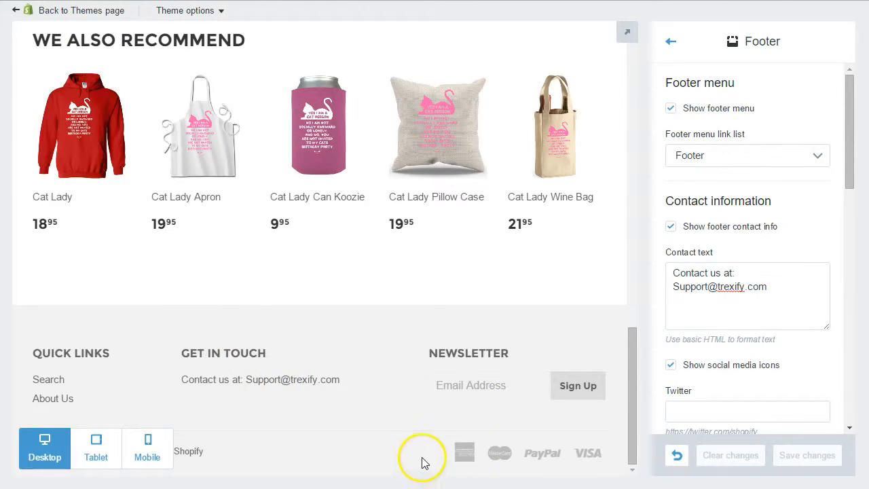
Step: Switch the footer's newsletter sign-up off and back on to check its effect in the preview, and return to the theme settings list
scroll(742, 374, "down", 4)
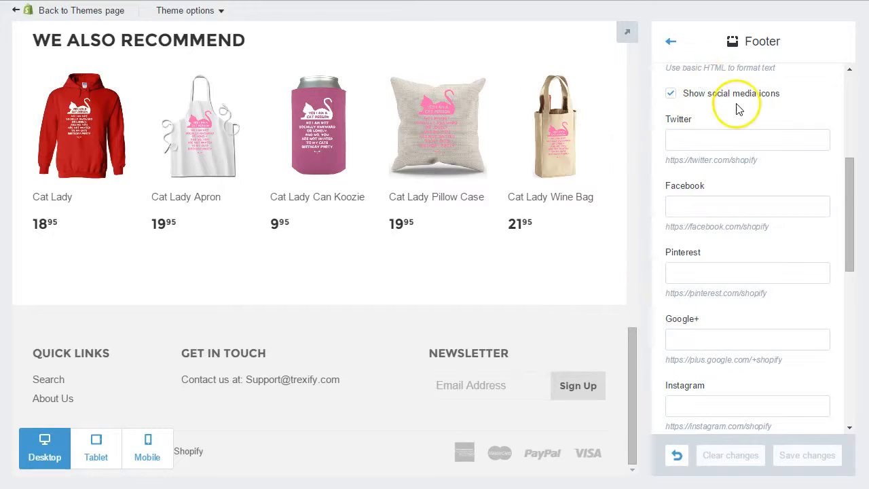
scroll(739, 108, "up", 1)
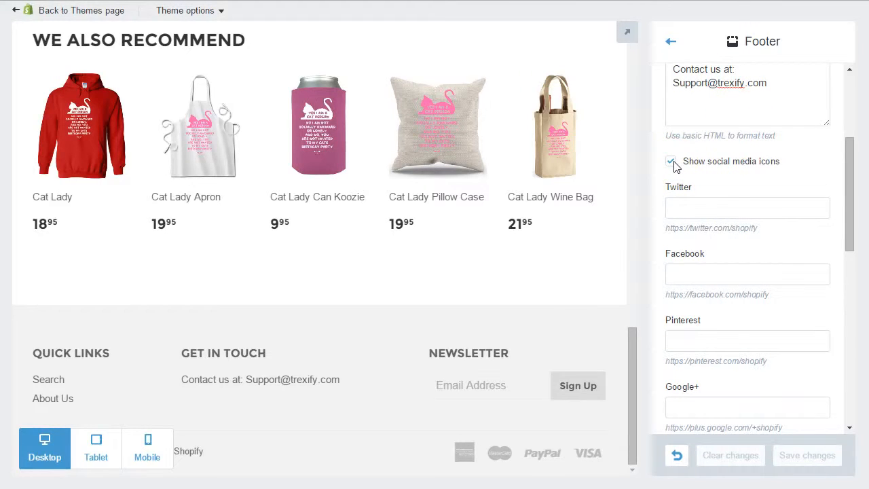
scroll(715, 249, "down", 8)
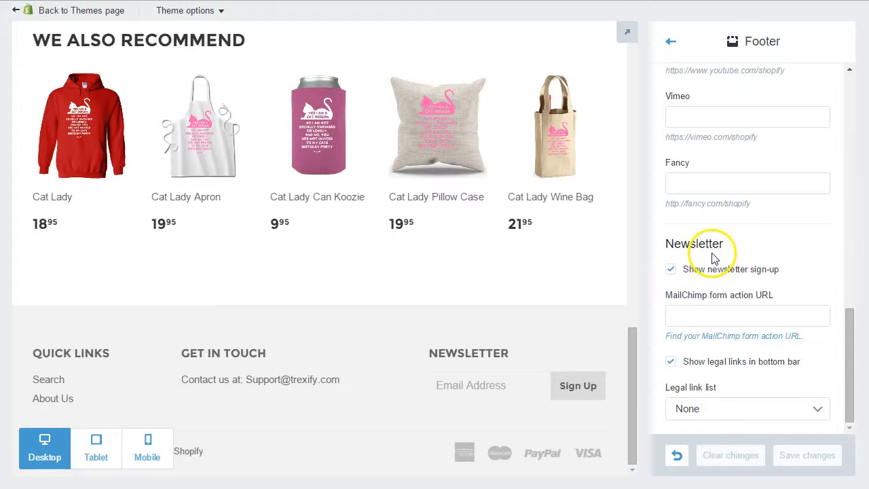
left_click(671, 270)
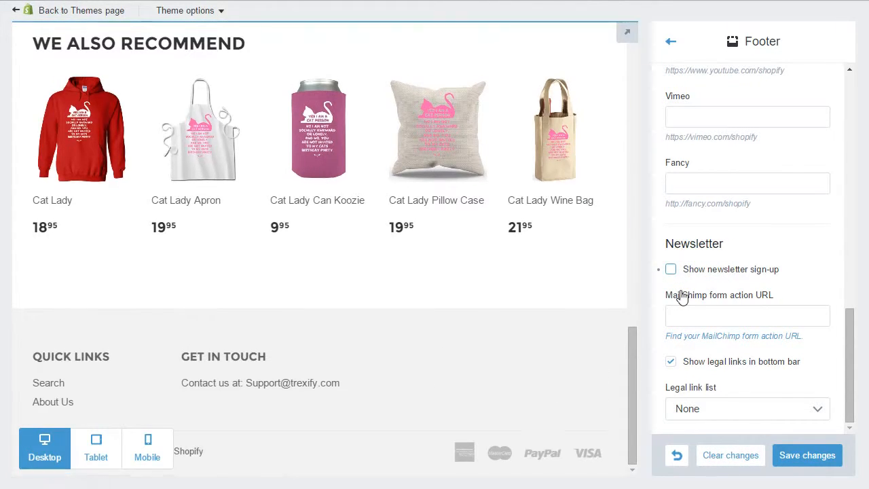
left_click(672, 269)
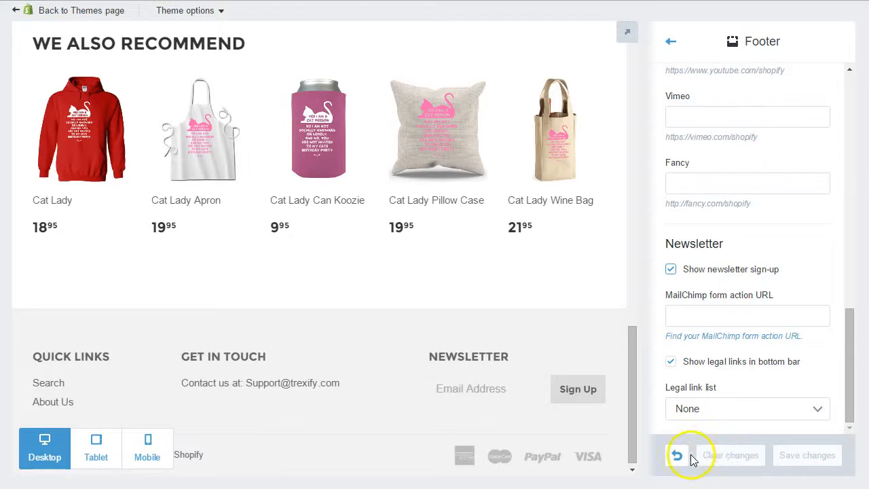
left_click(671, 43)
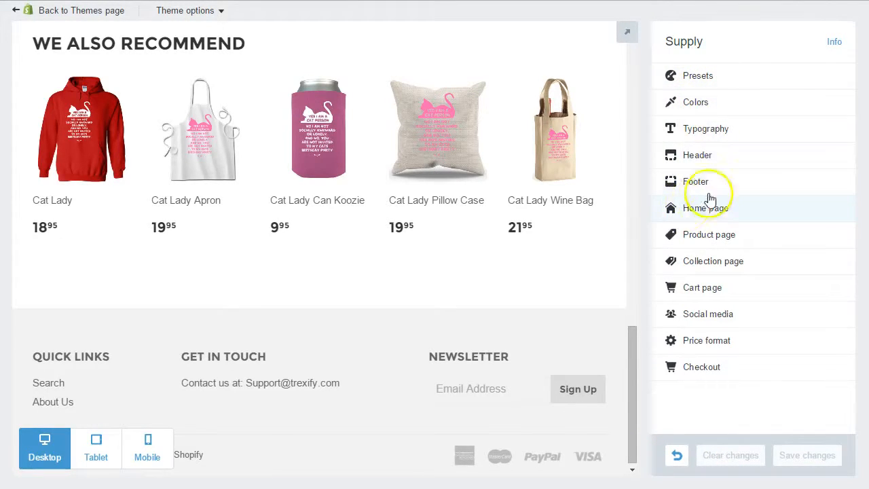